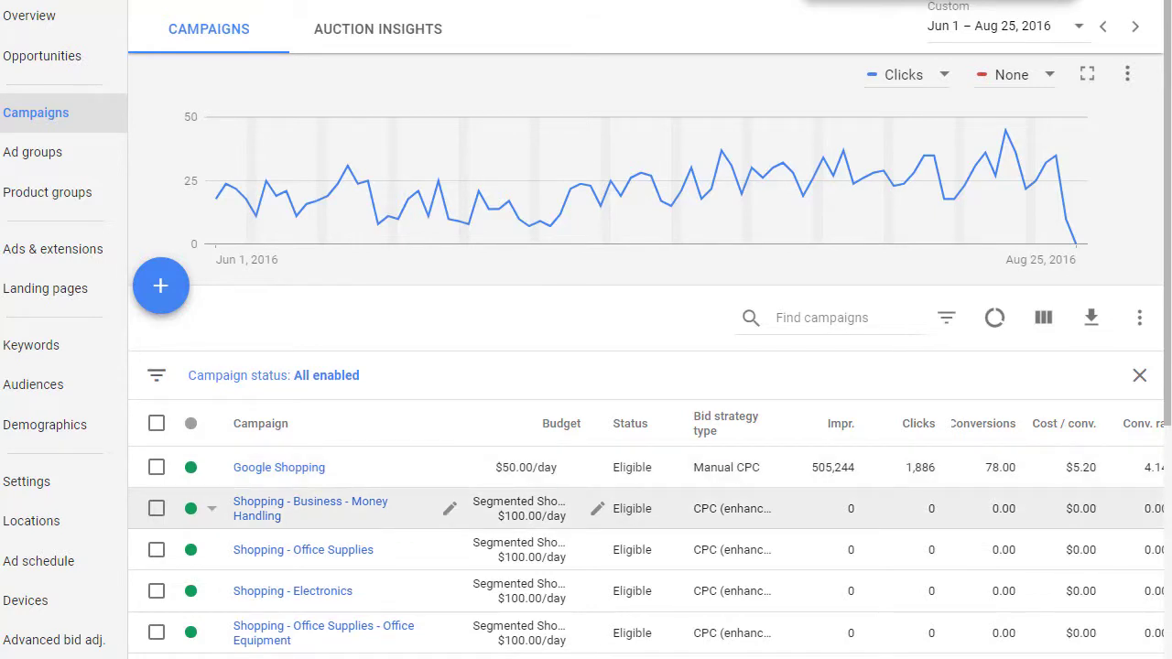
Check the Google Shopping campaign's search impression share, and open that campaign's ad groups
scroll(806, 530, right, 2)
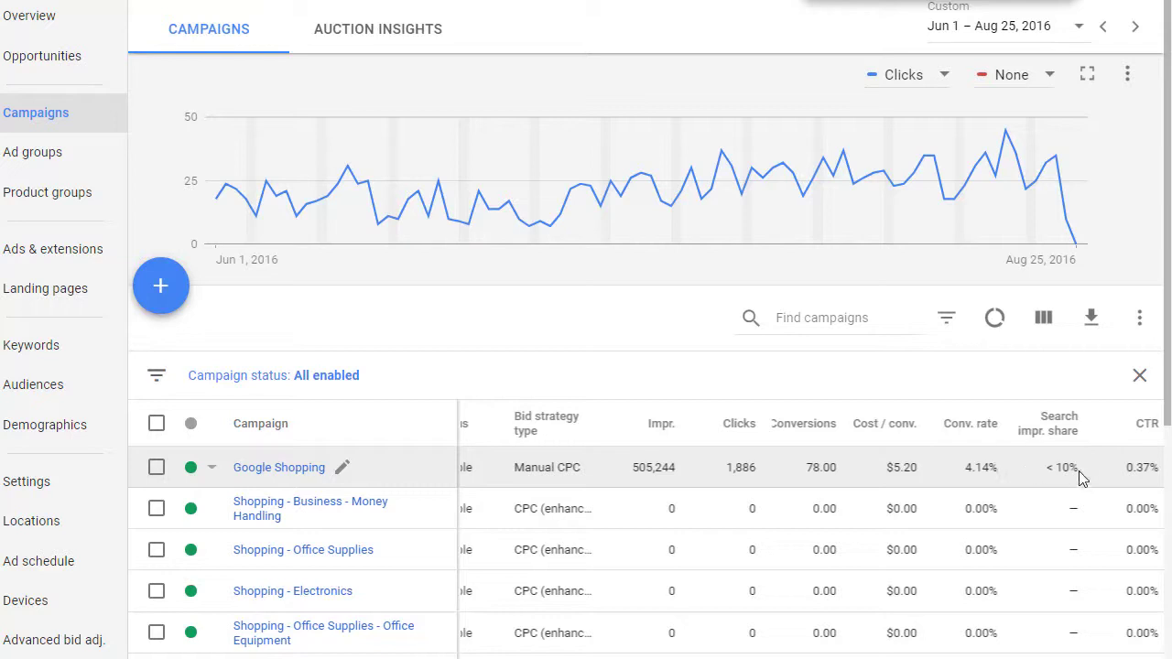
drag(1072, 472, 1049, 480)
click(291, 469)
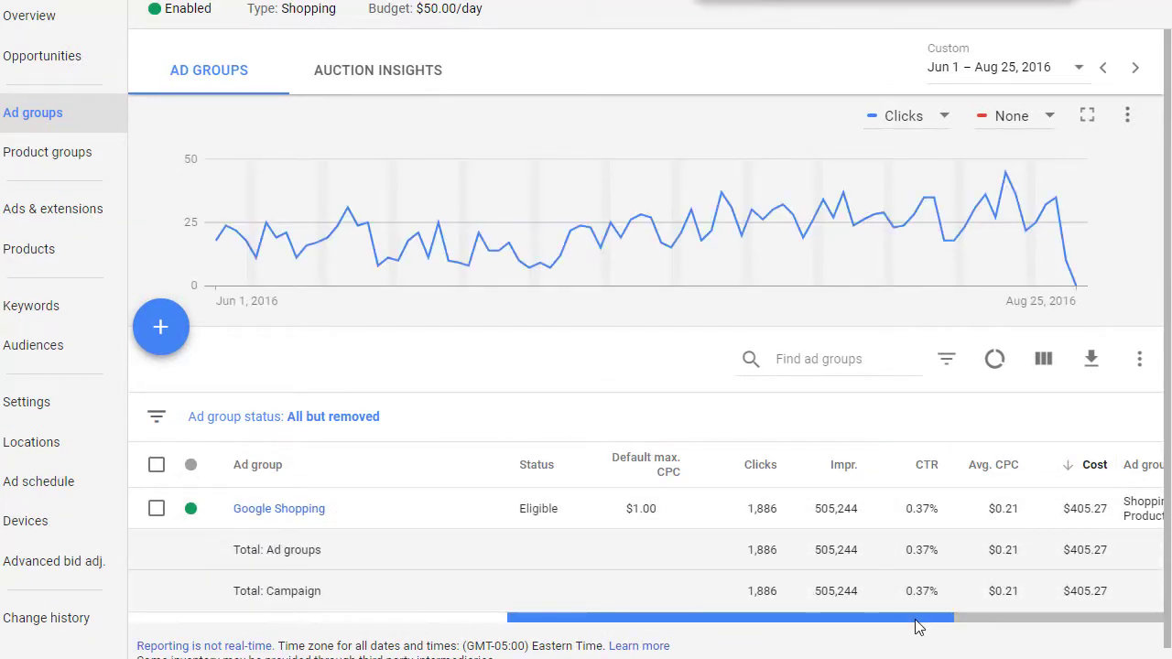
Look over the Google Shopping ad group's performance figures and open its product groups
scroll(962, 619, right, 3)
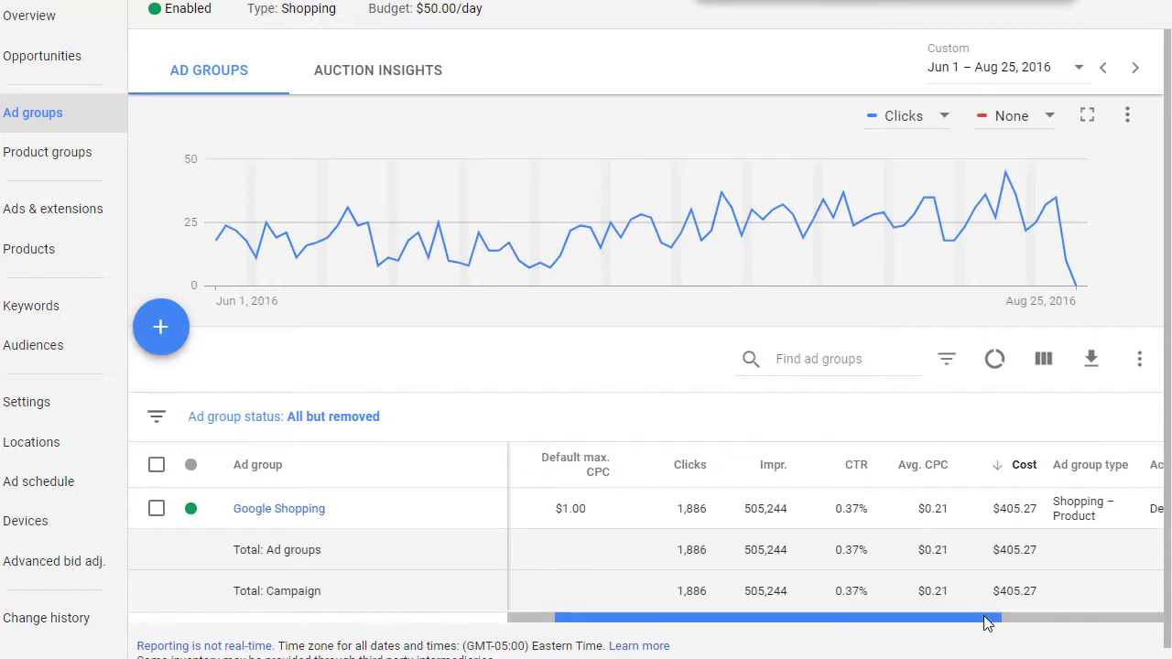
scroll(844, 627, left, 3)
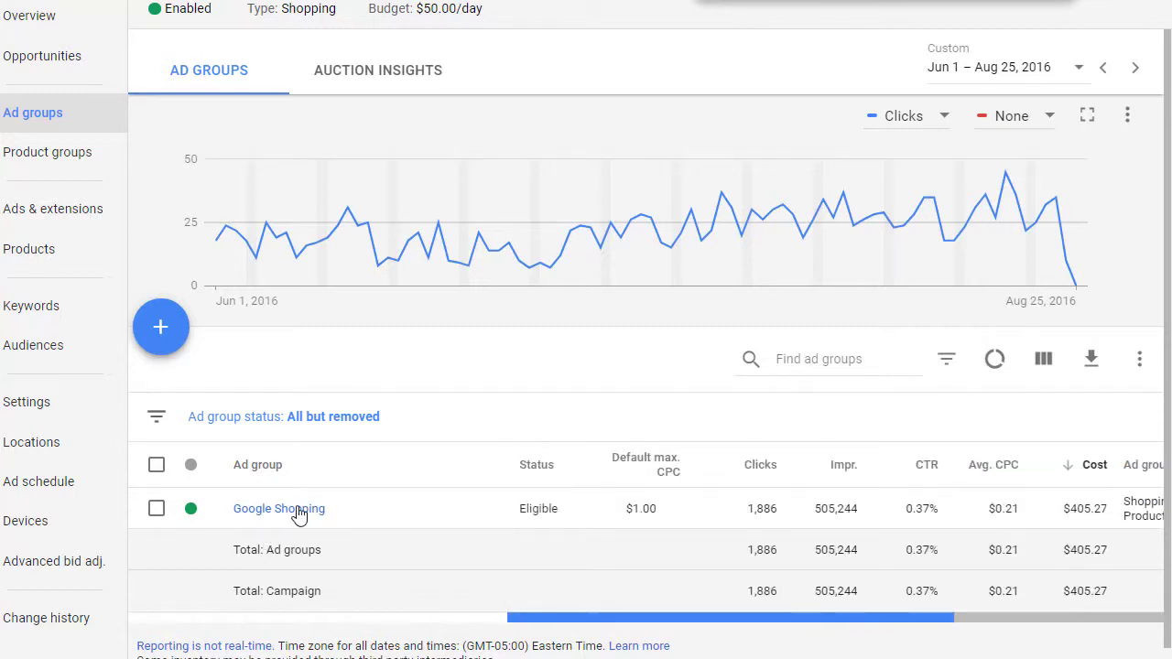
click(343, 510)
click(316, 547)
click(284, 593)
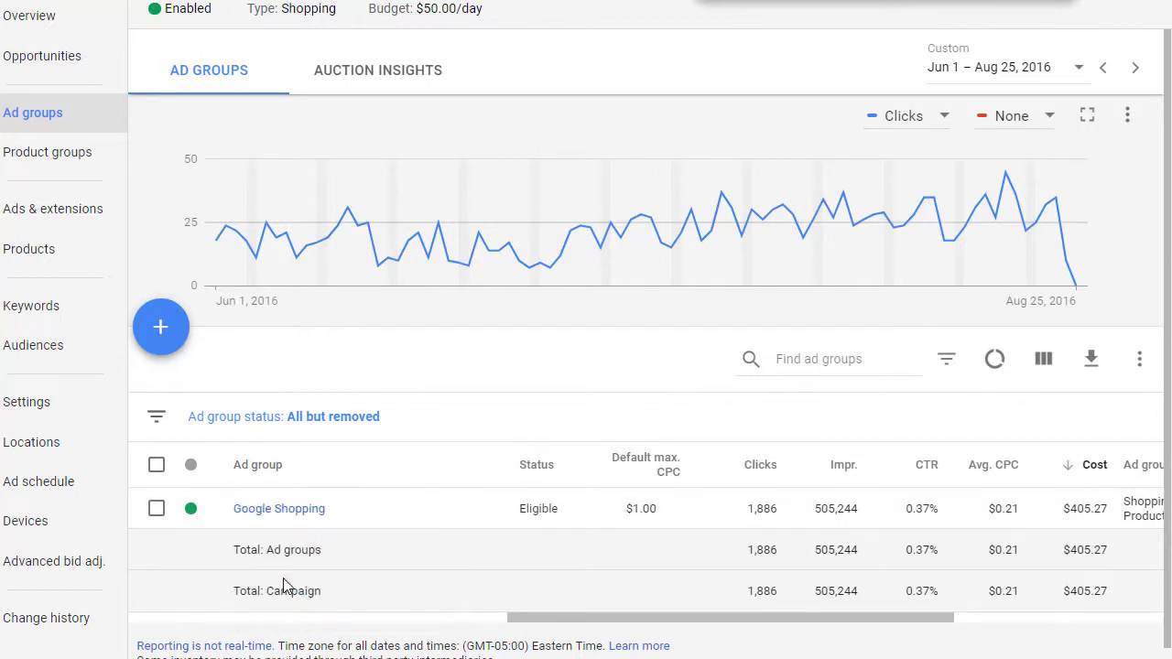
click(271, 513)
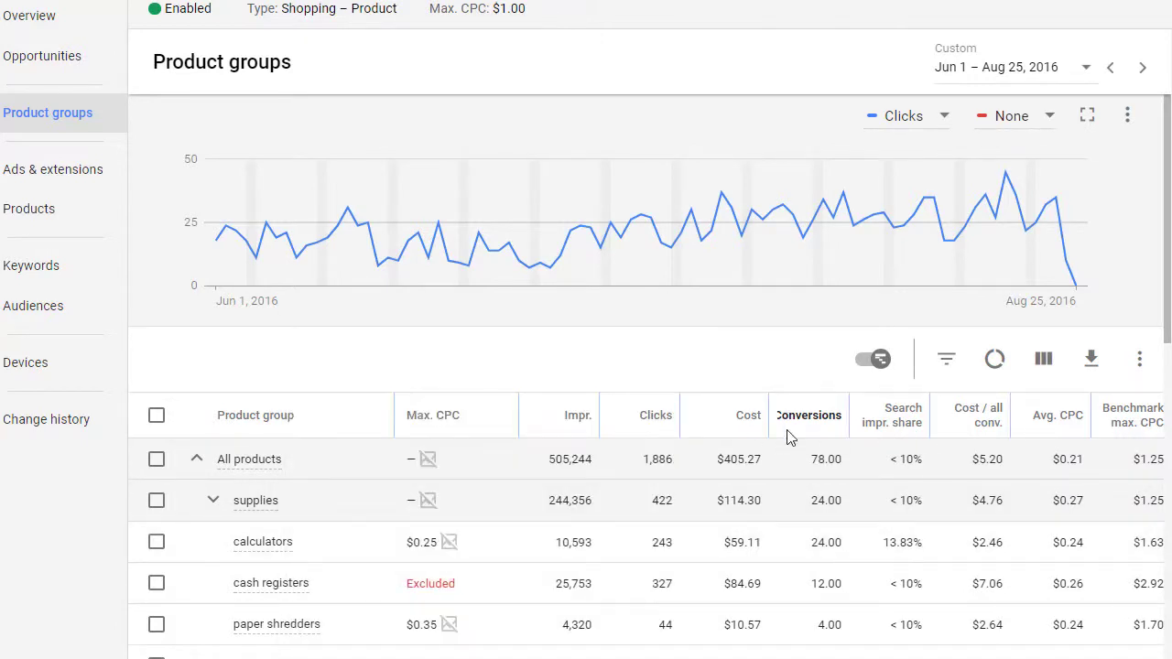
Examine the conversions and search impression share of the calculators product group
click(810, 417)
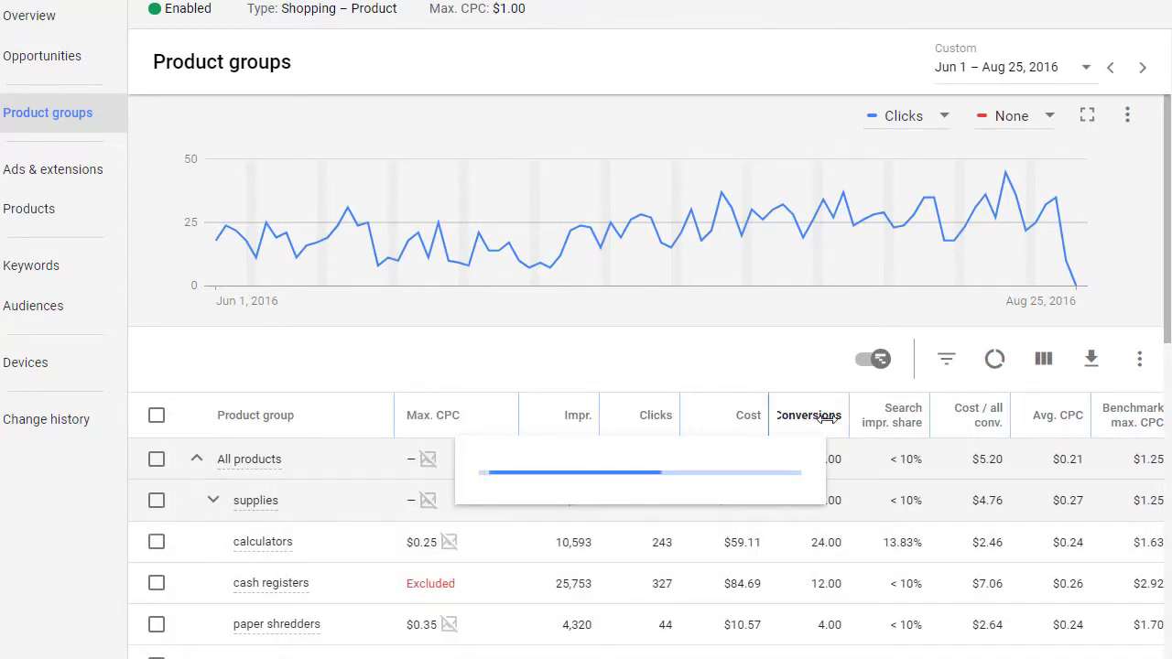
mouse_move(820, 422)
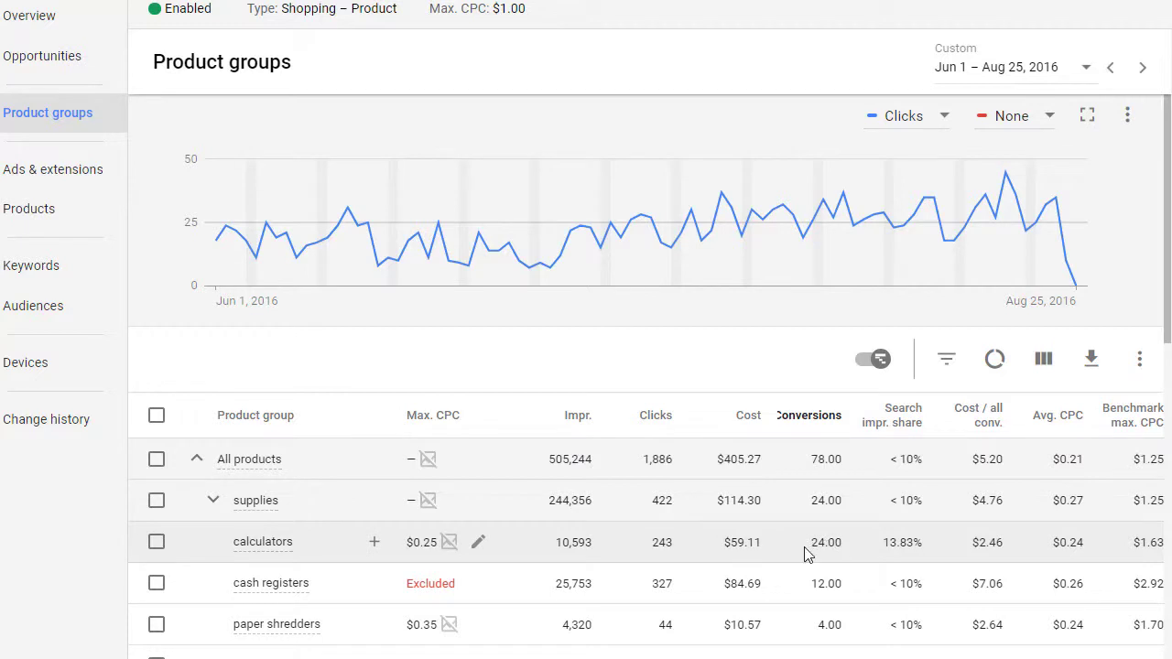
double_click(835, 543)
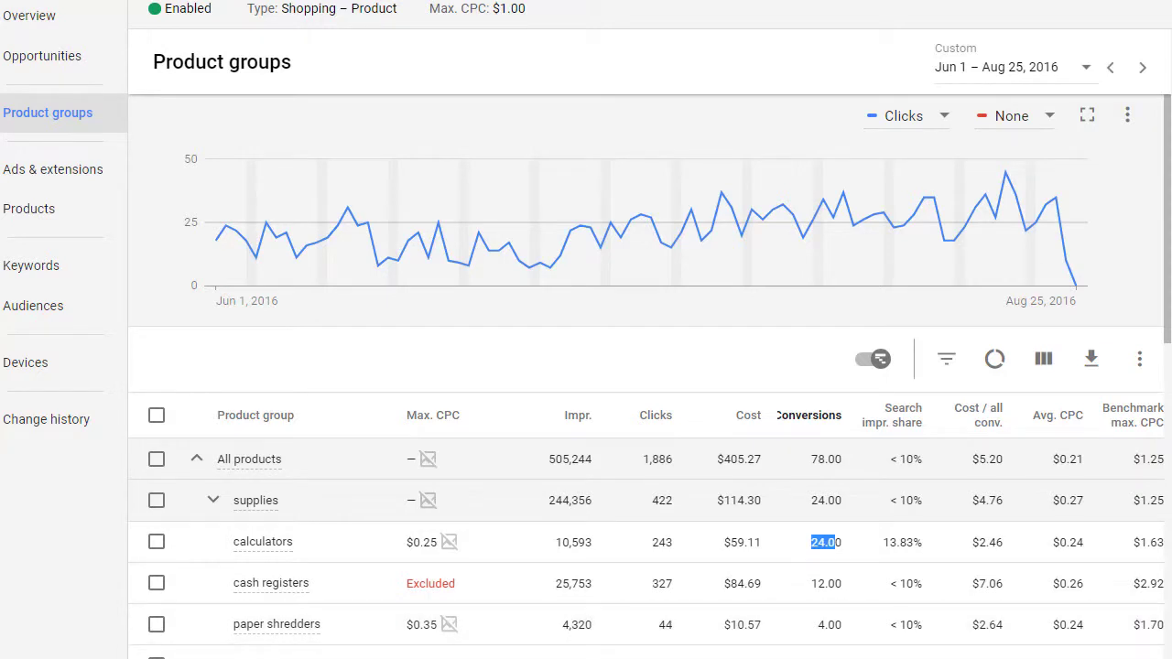
scroll(779, 526, right, 3)
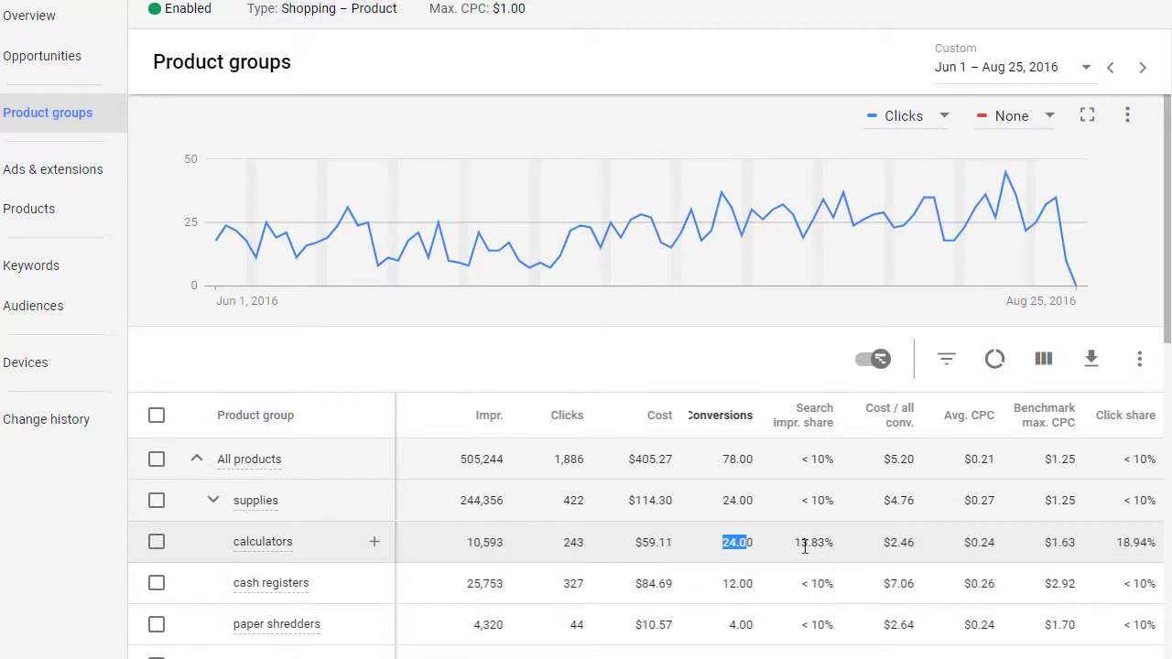
drag(834, 542, 801, 545)
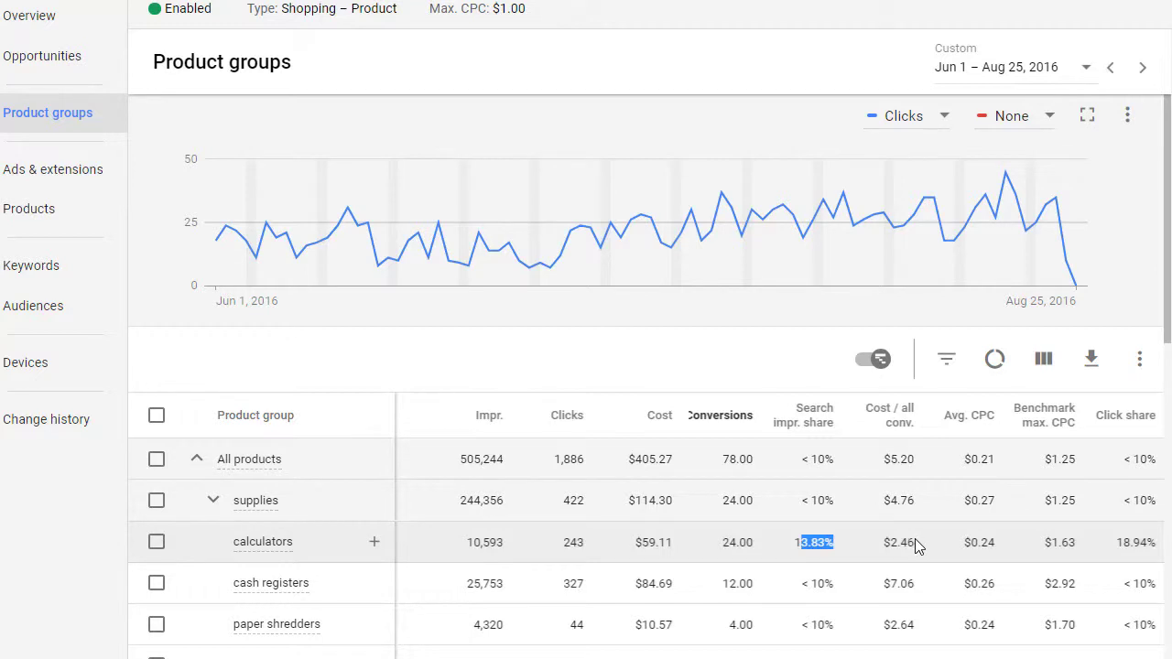
Review the search terms report of the Google Shopping ad group
click(46, 272)
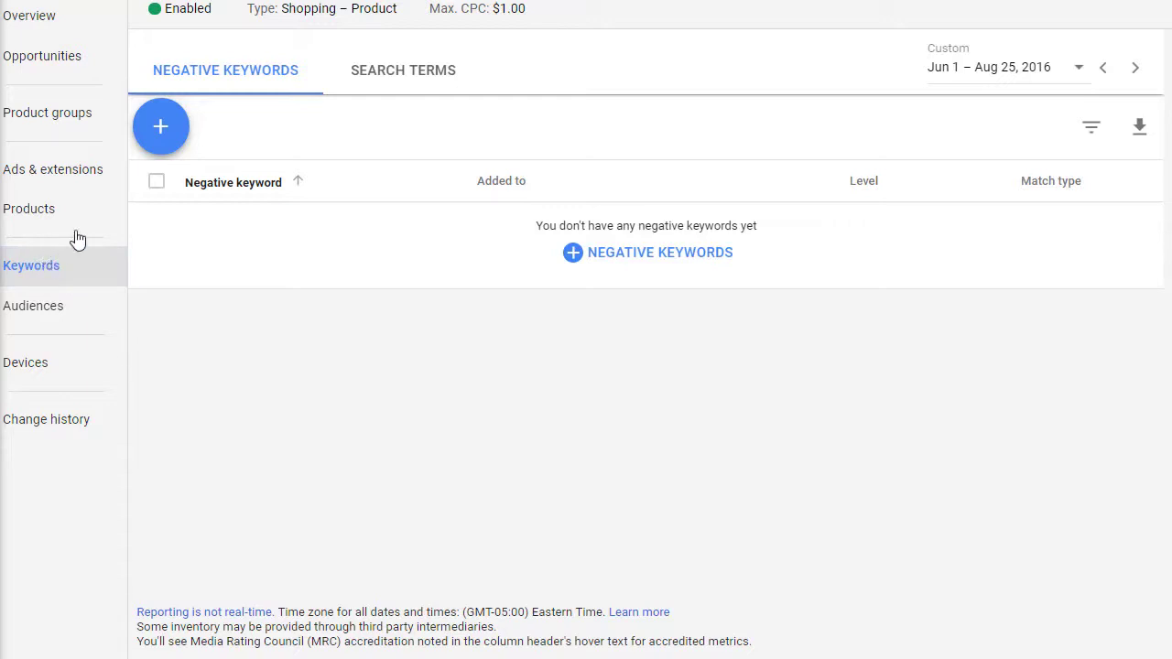
click(412, 79)
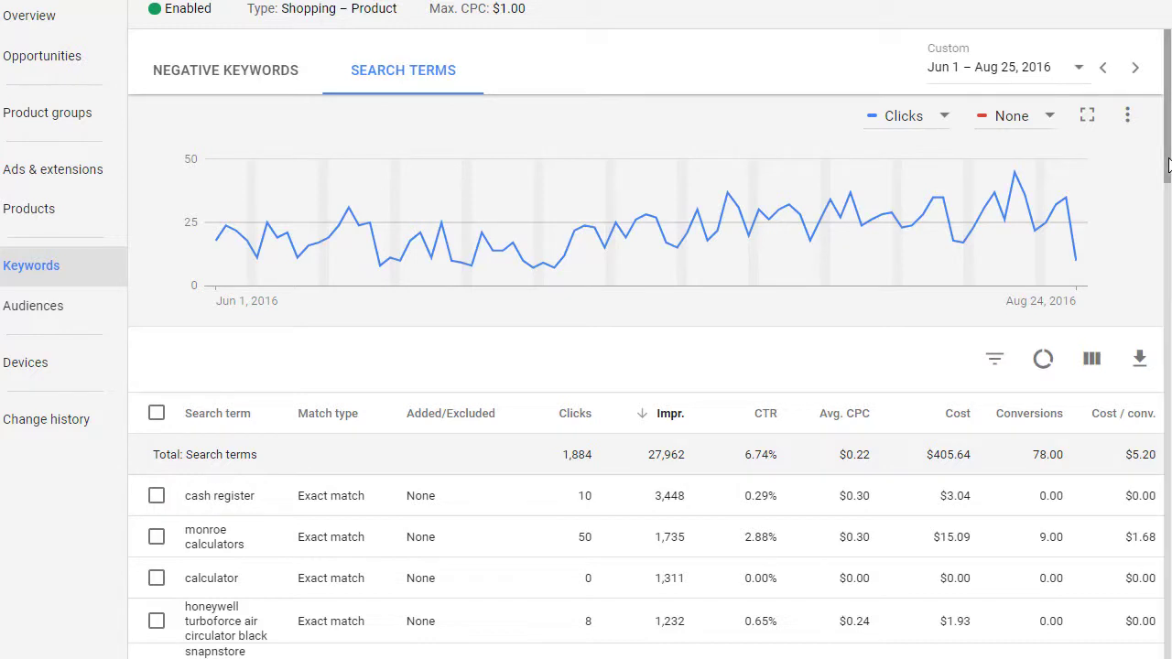
drag(1169, 176, 1169, 188)
scroll(1168, 188, down, 1)
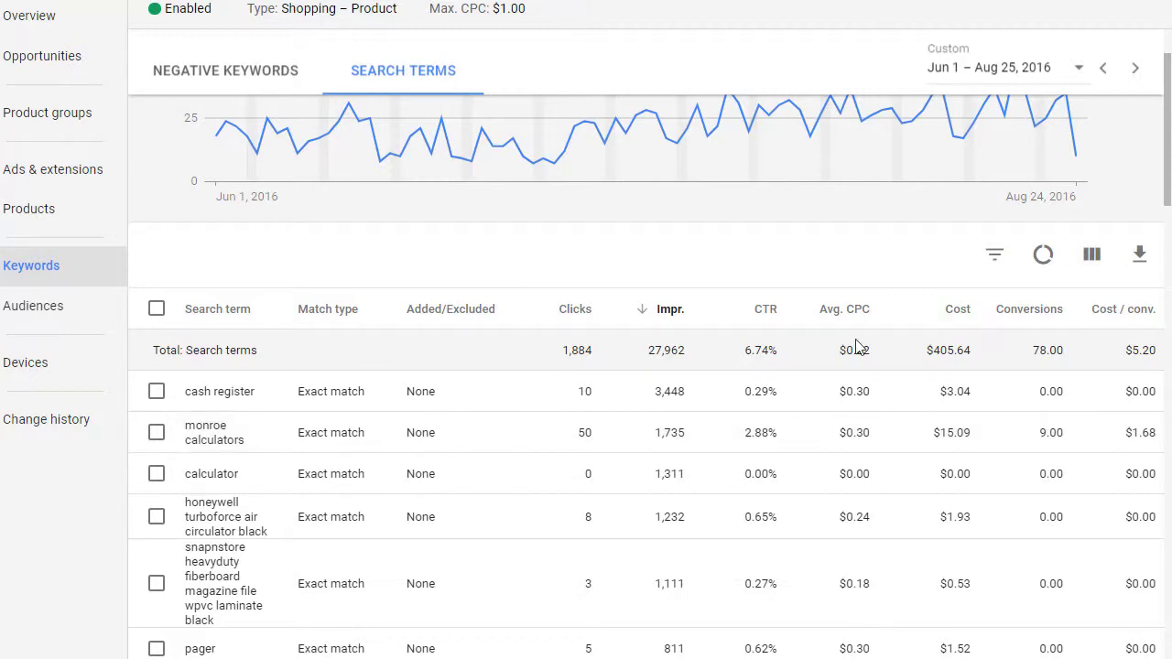
drag(1167, 165, 1168, 119)
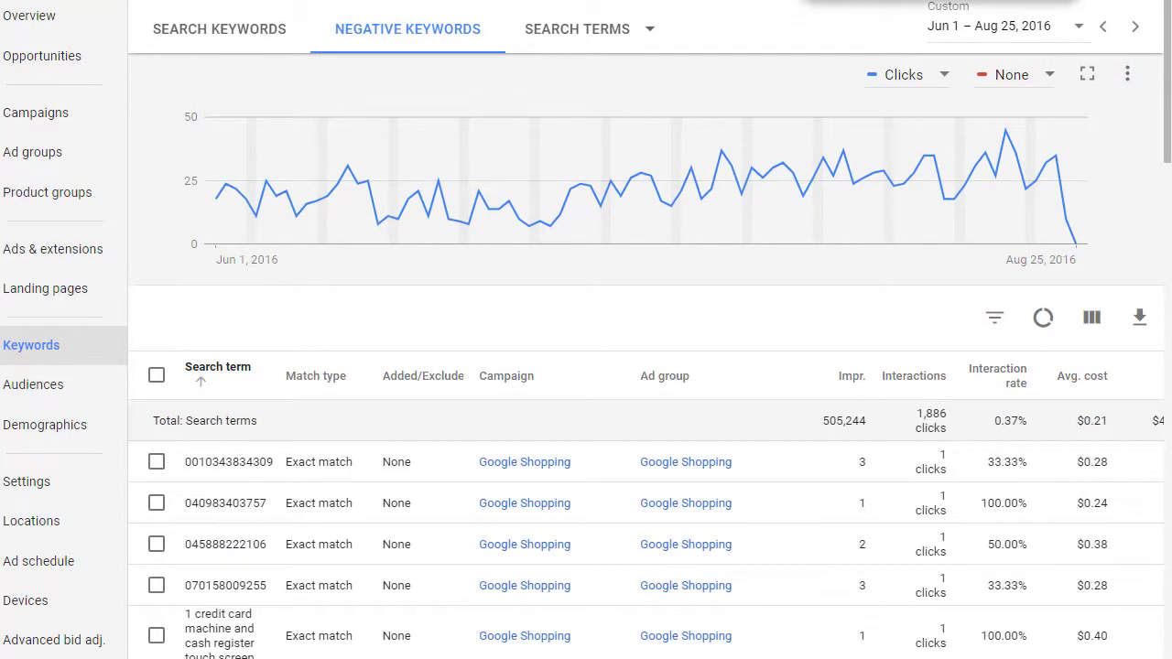
Start a new Shopping campaign from the campaigns list, using the USA Office Machines merchant account and United States as country of sale
click(41, 117)
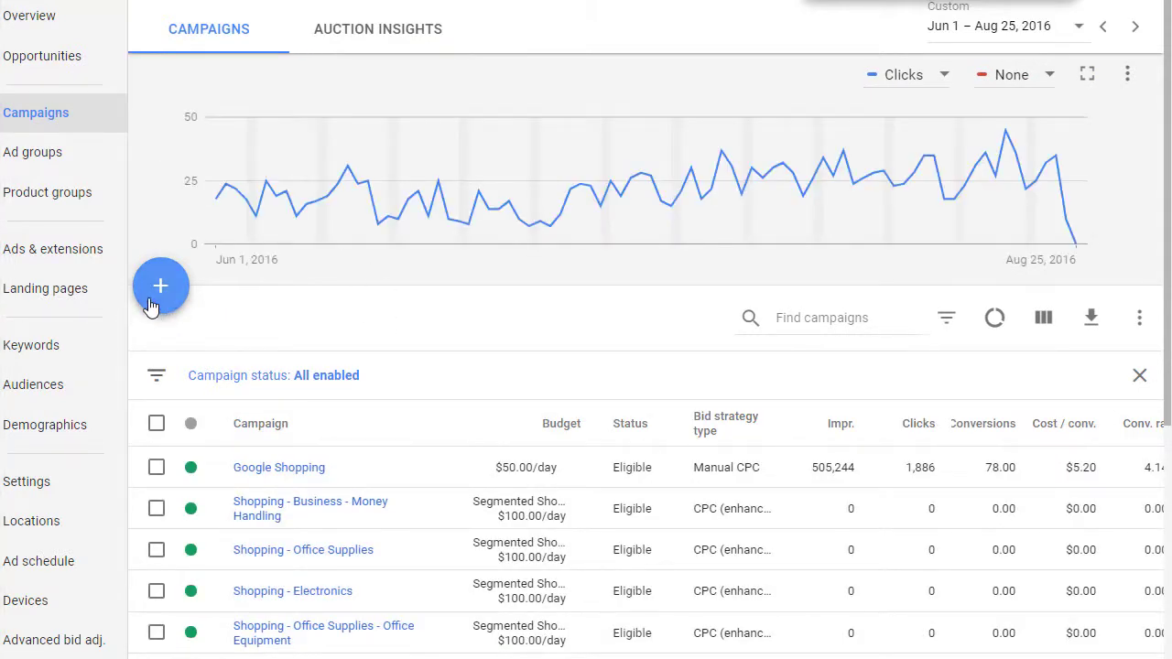
click(151, 304)
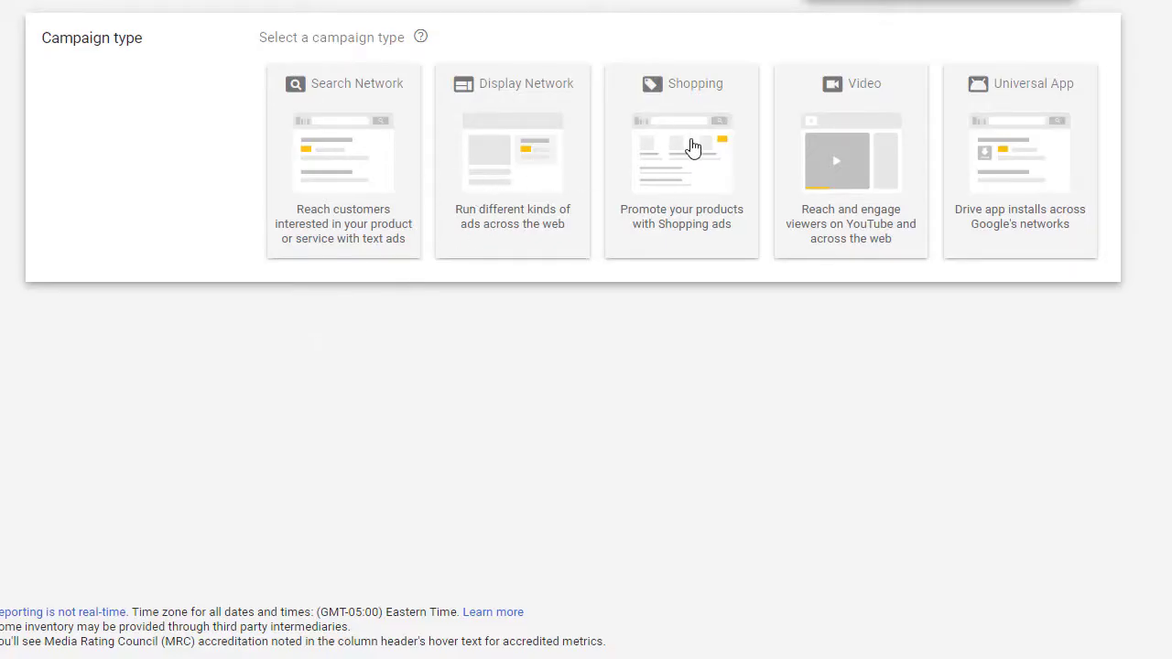
click(693, 148)
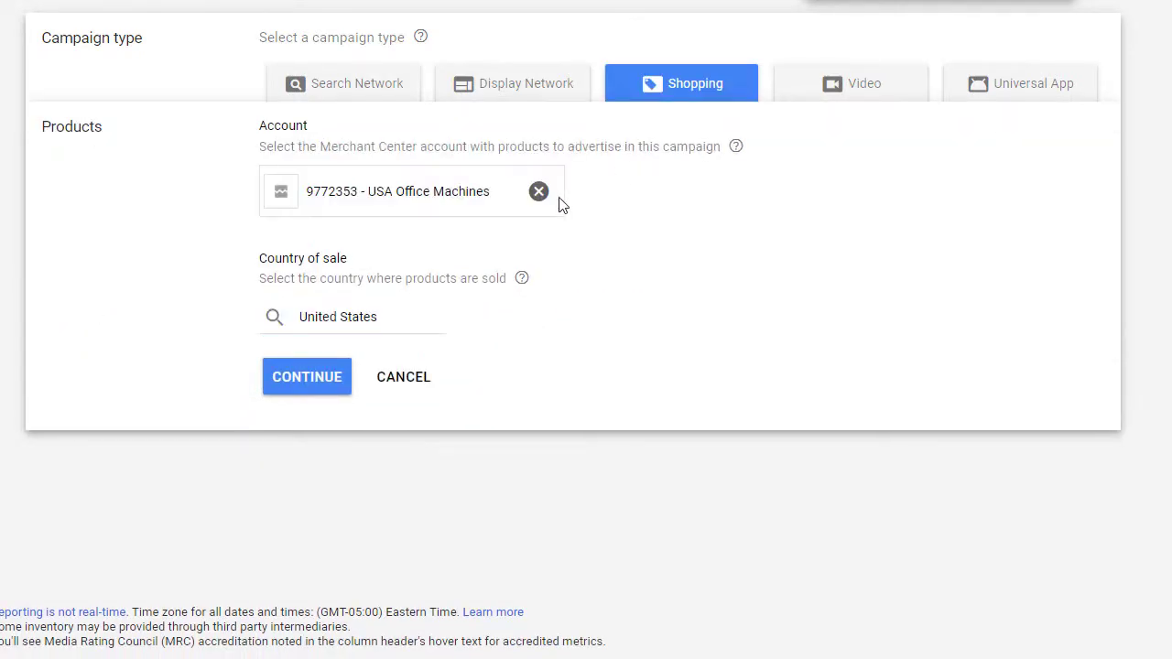
click(323, 388)
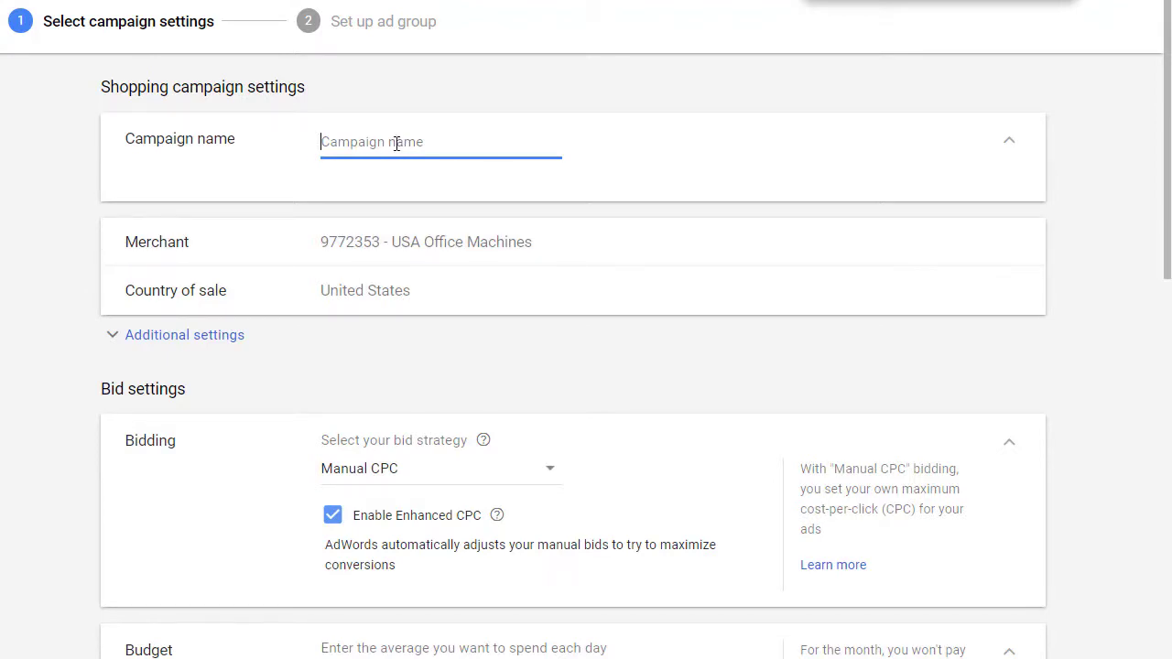
Name the campaign "Google Shopping - Calculators" and set its average daily budget to $15
text(Google Shopping - Calculat)
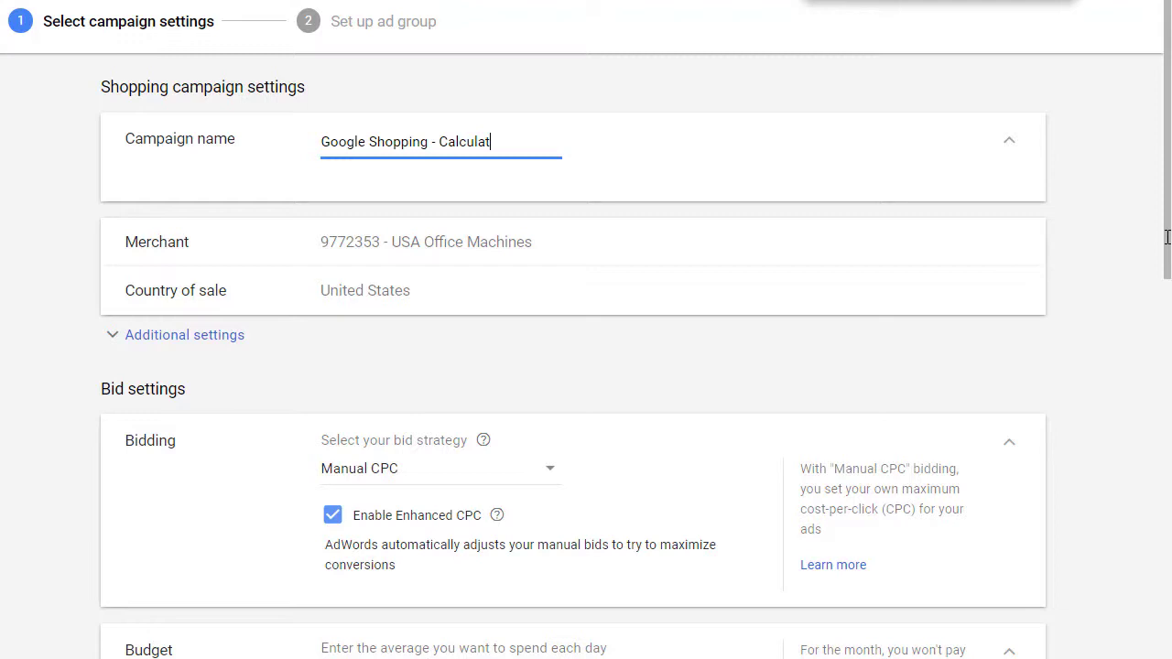
text(ors)
drag(1166, 262, 1167, 290)
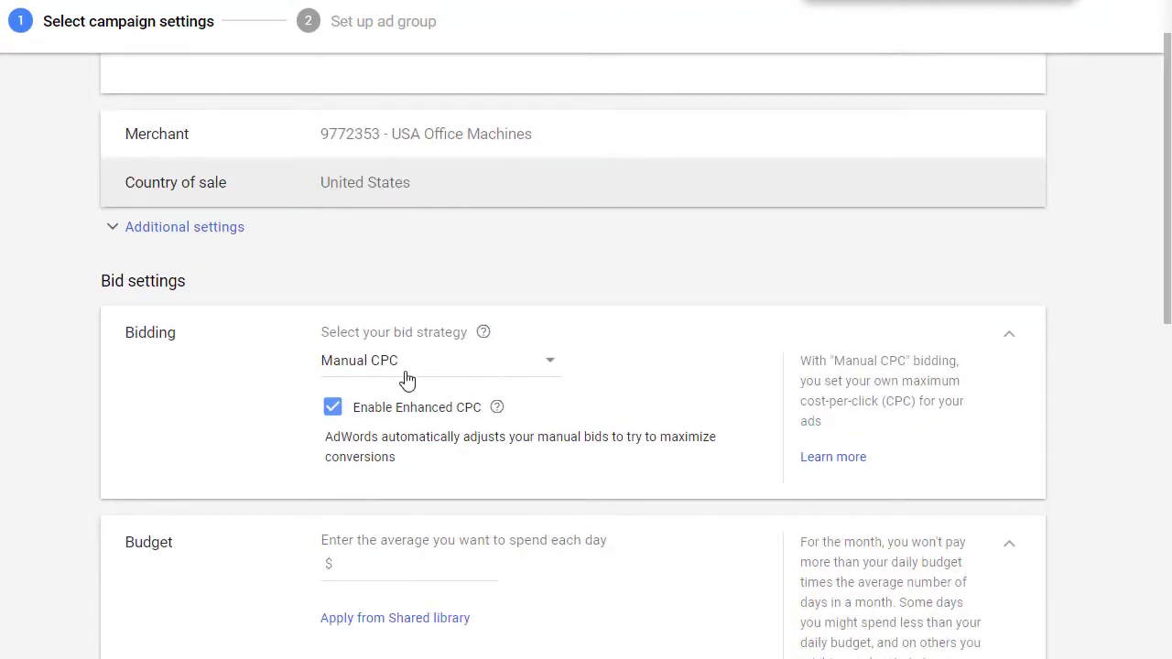
click(388, 570)
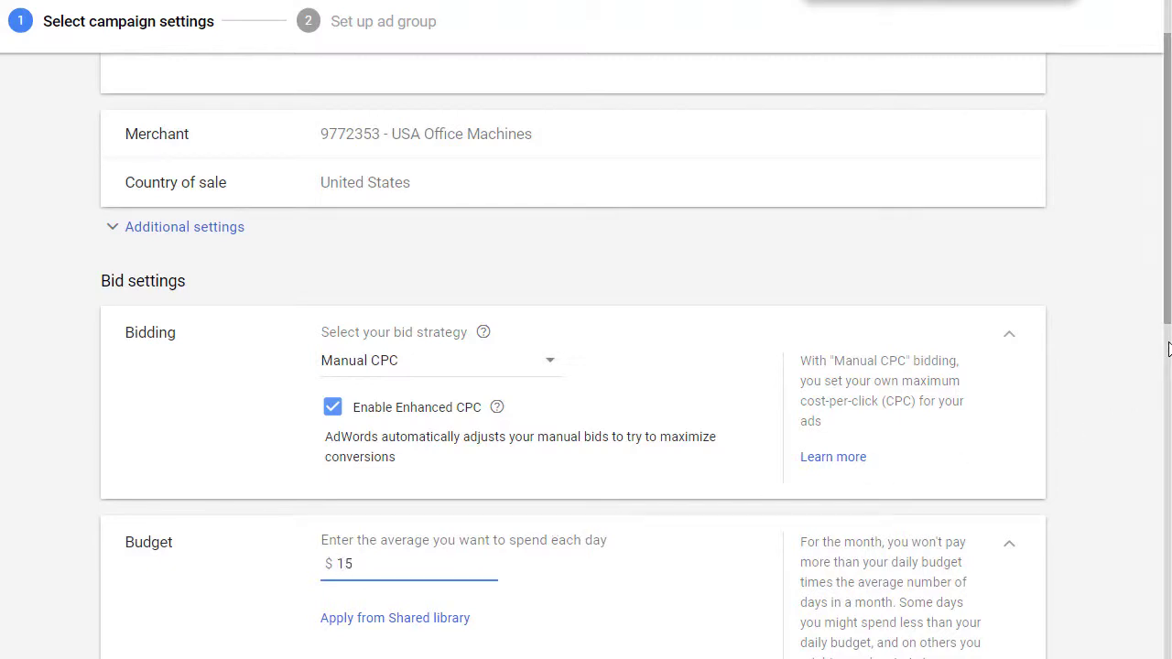
Set the campaign priority to Medium and save the campaign settings to continue to the ad group setup
scroll(1161, 348, down, 3)
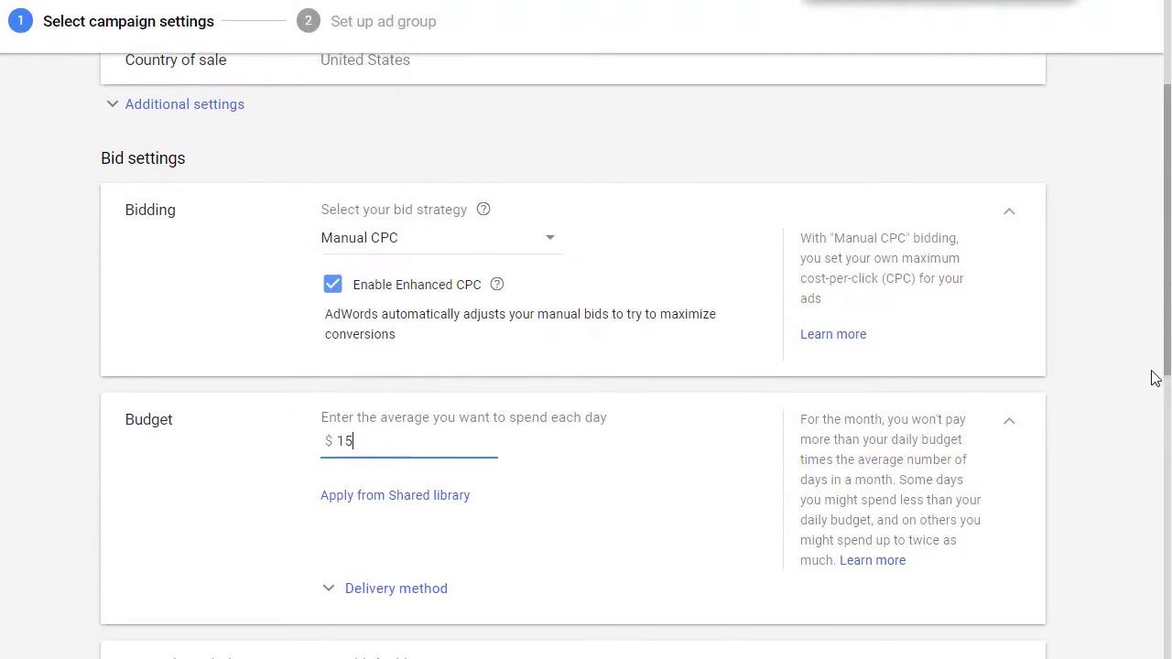
scroll(1135, 465, down, 1)
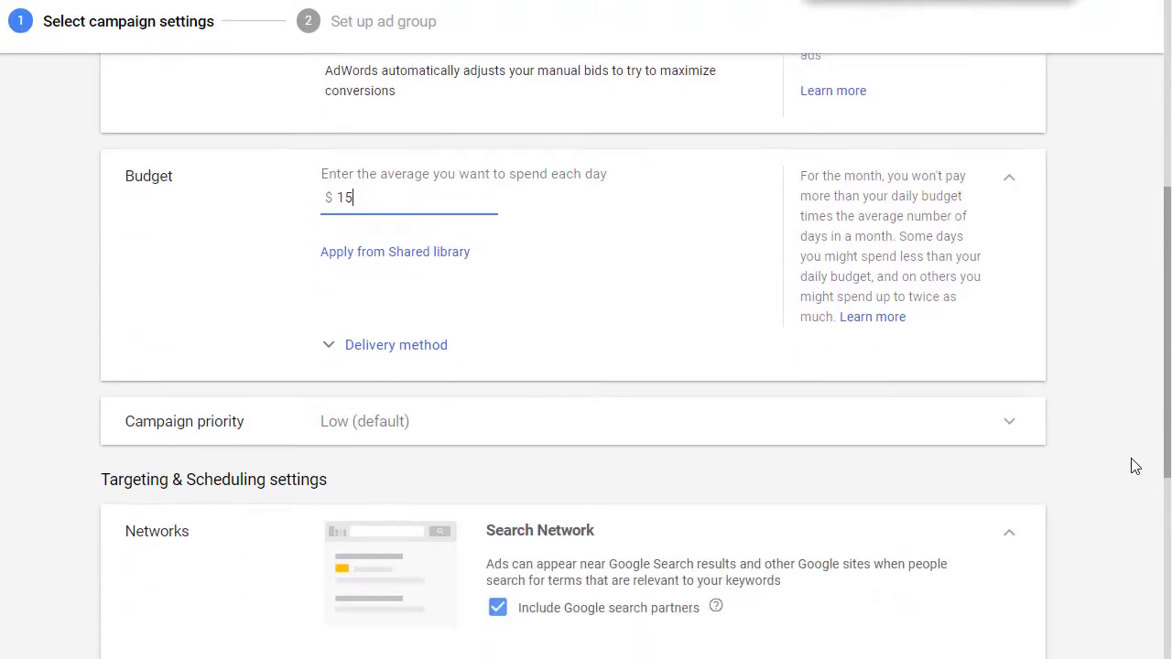
click(853, 443)
click(329, 529)
drag(1167, 382, 1141, 553)
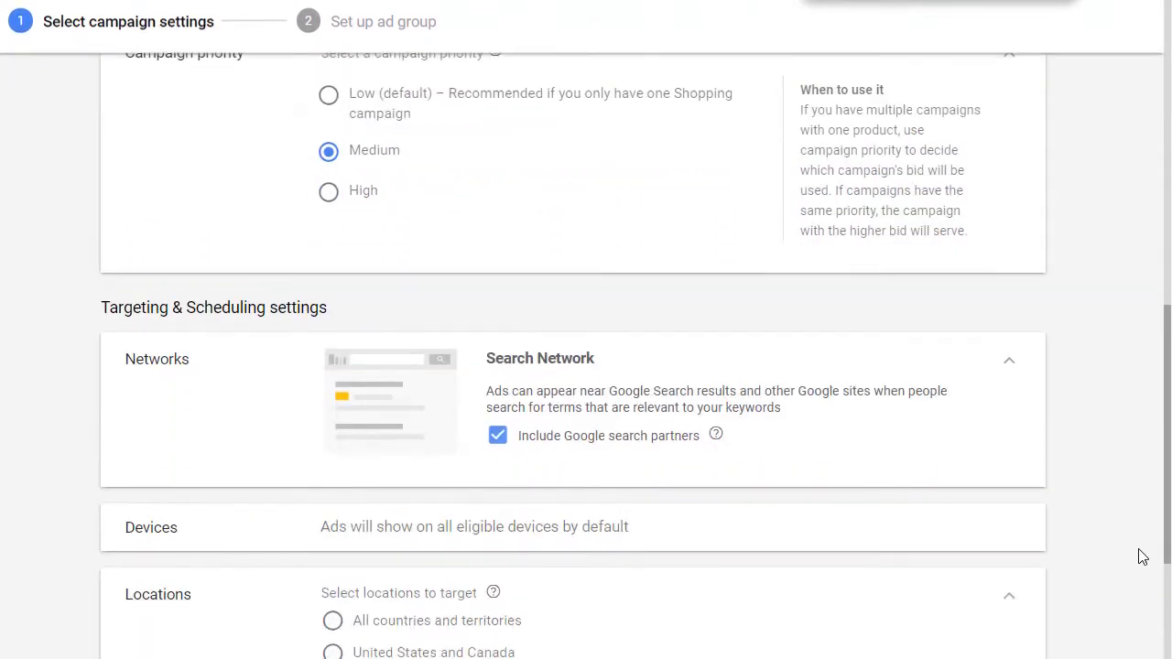
scroll(1141, 553, down, 4)
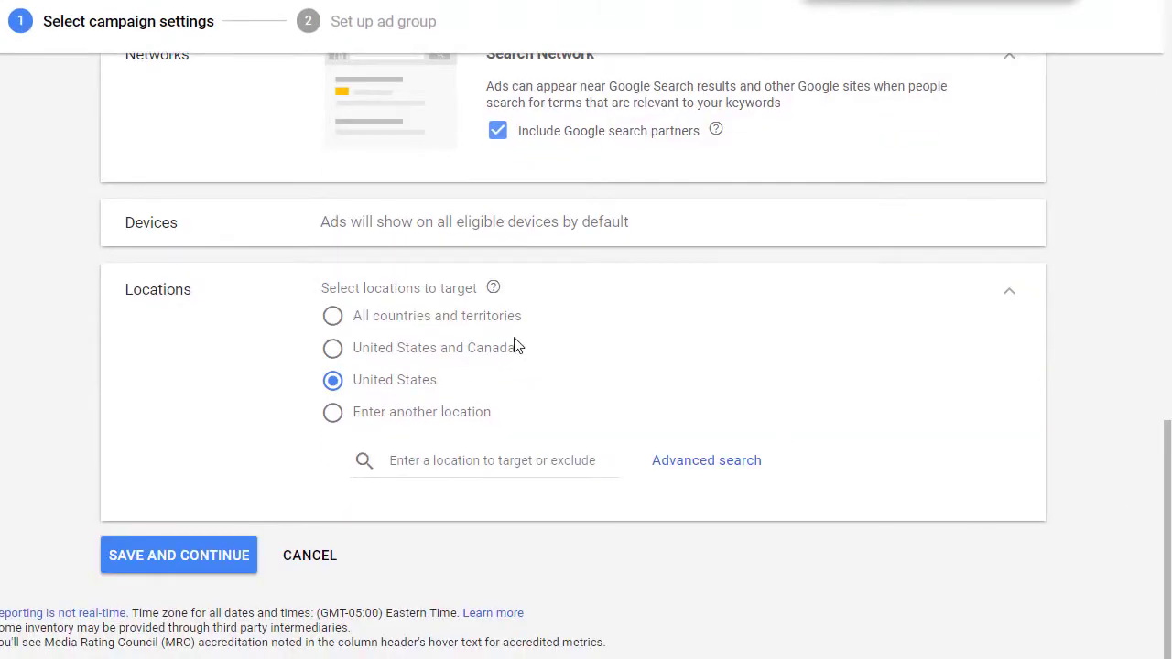
click(181, 568)
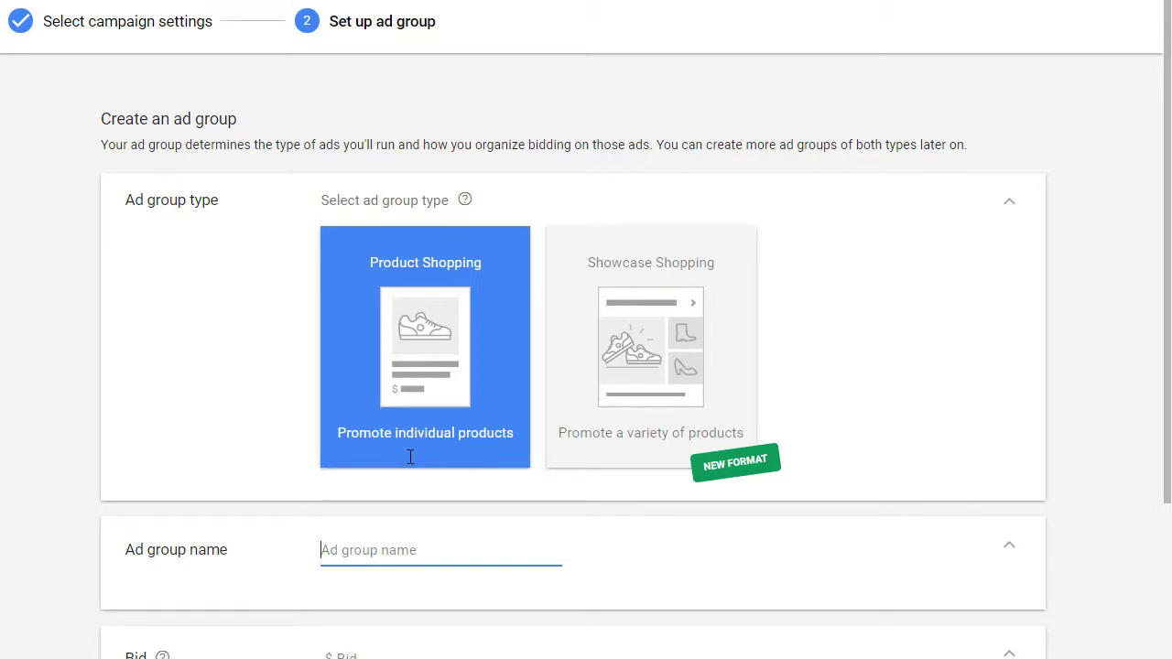
Name the Product Shopping ad group "Calcuators", set its bid to $0.25 and save it
text(Calcuators)
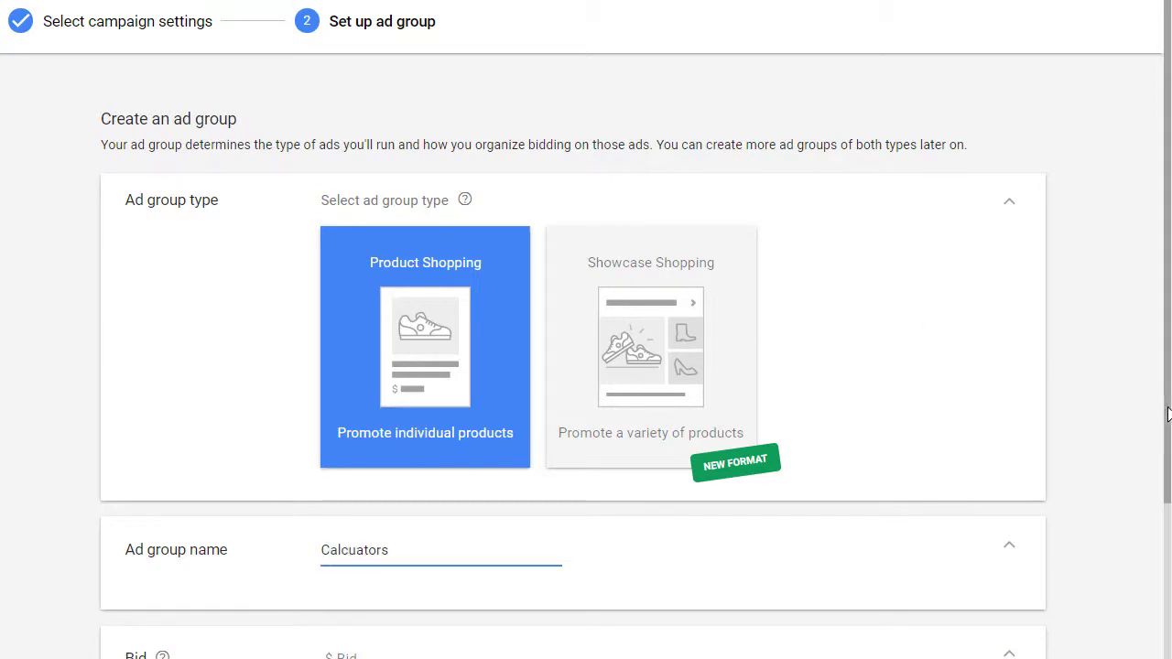
scroll(1145, 547, down, 2)
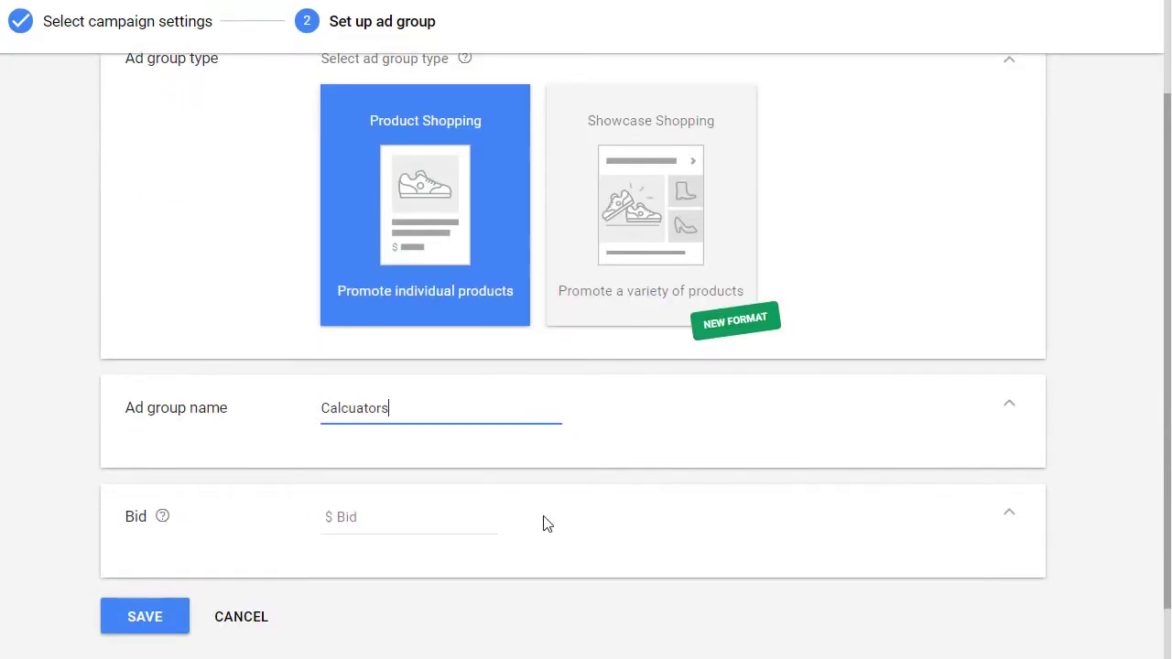
scroll(372, 523, down, 1)
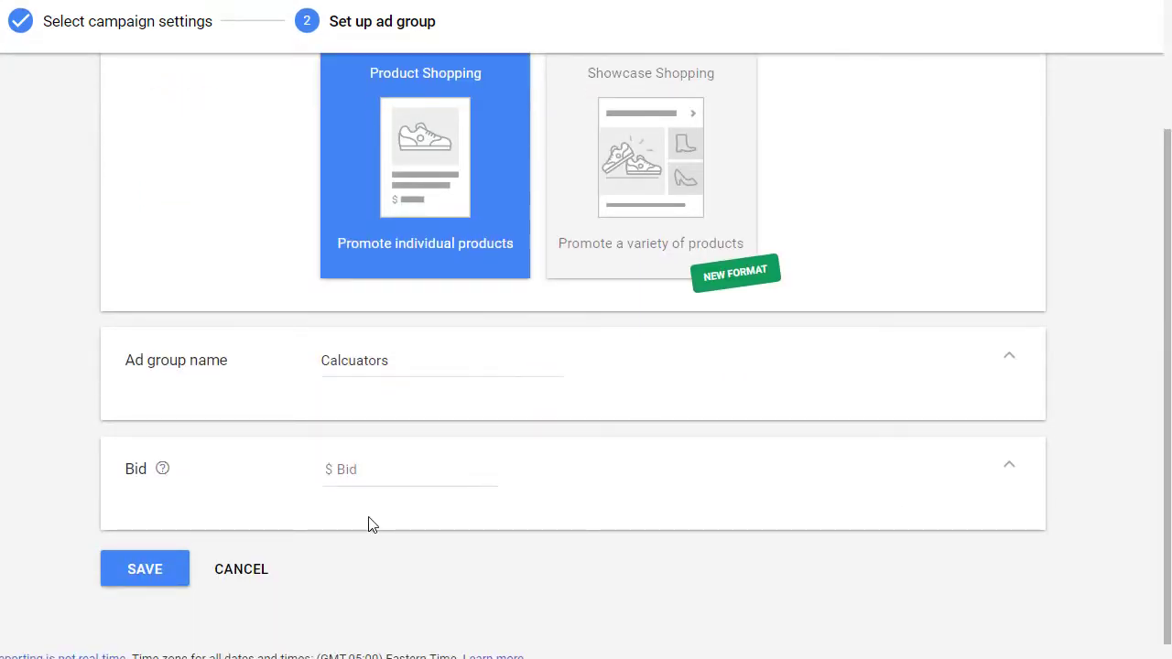
click(361, 469)
text(.25)
click(144, 568)
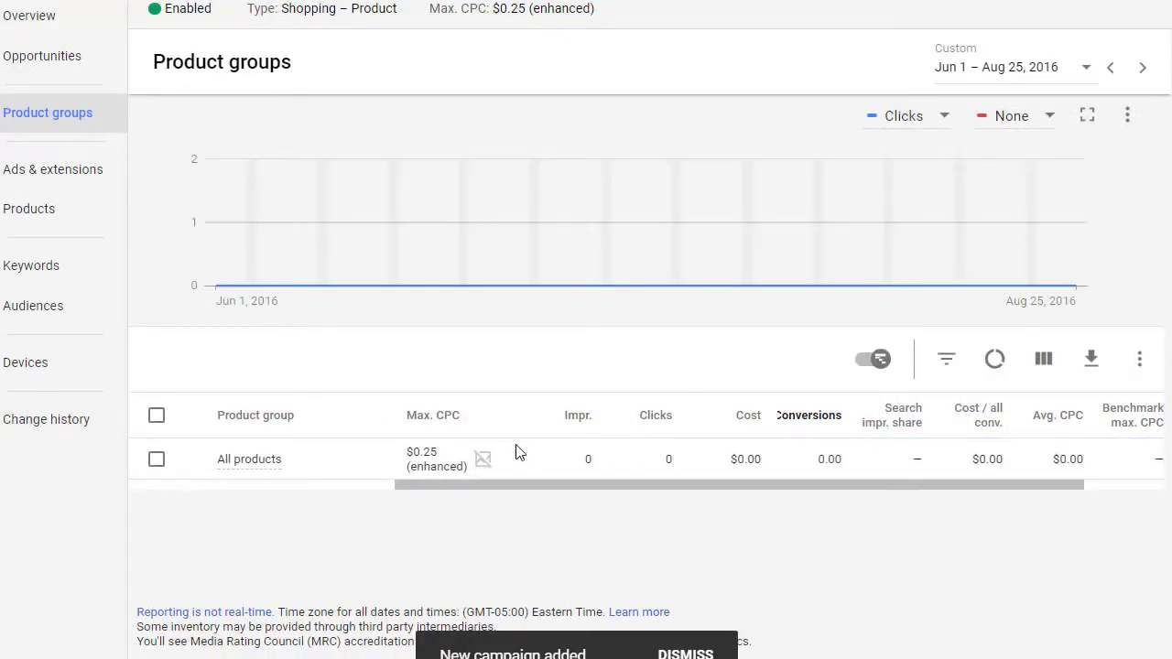
Exclude the All products group from bidding in the new ad group and save the change
click(435, 469)
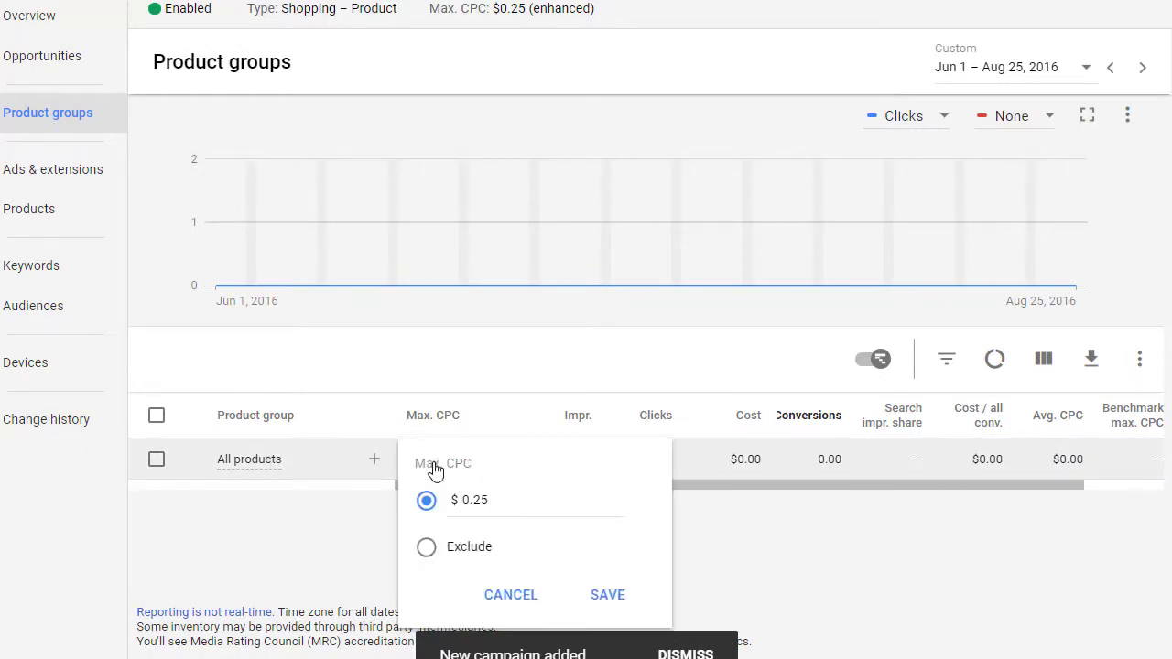
click(428, 549)
click(604, 595)
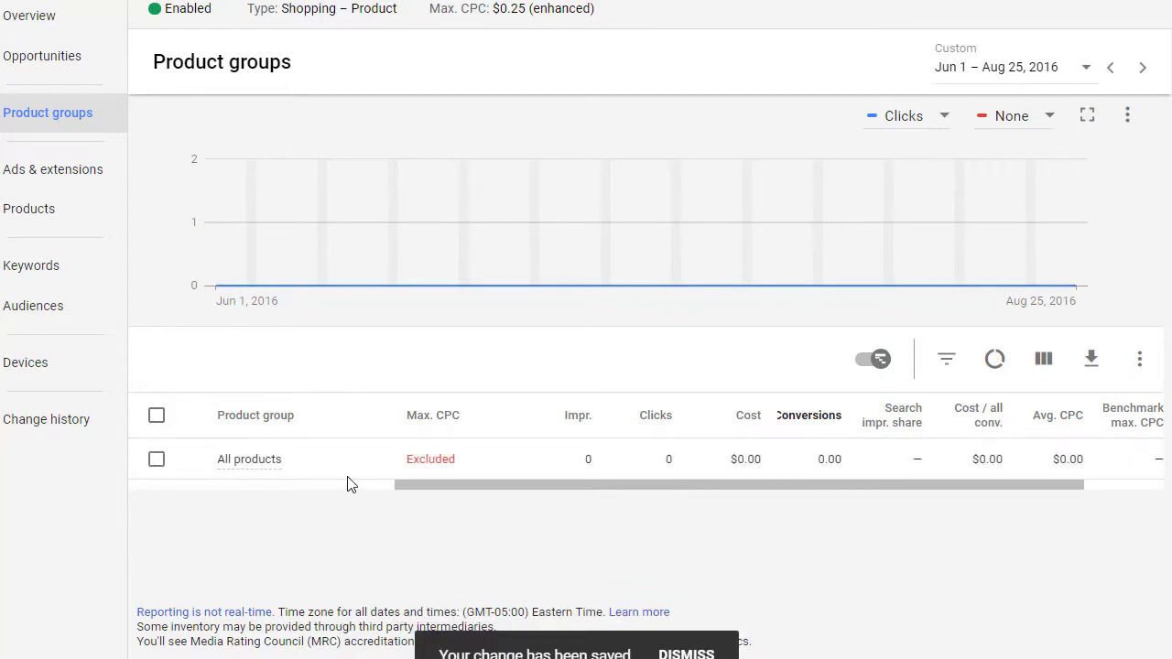
Subdivide All products by Product type, choosing only the calculators group, and continue to editing its bid
mouse_move(383, 462)
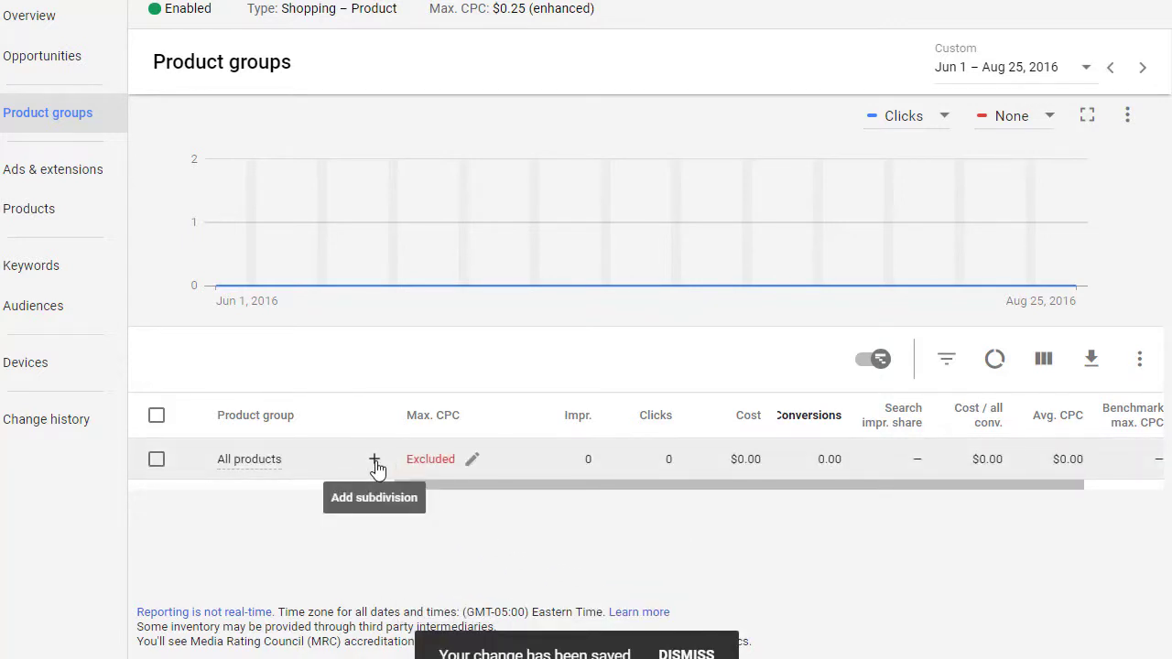
click(374, 461)
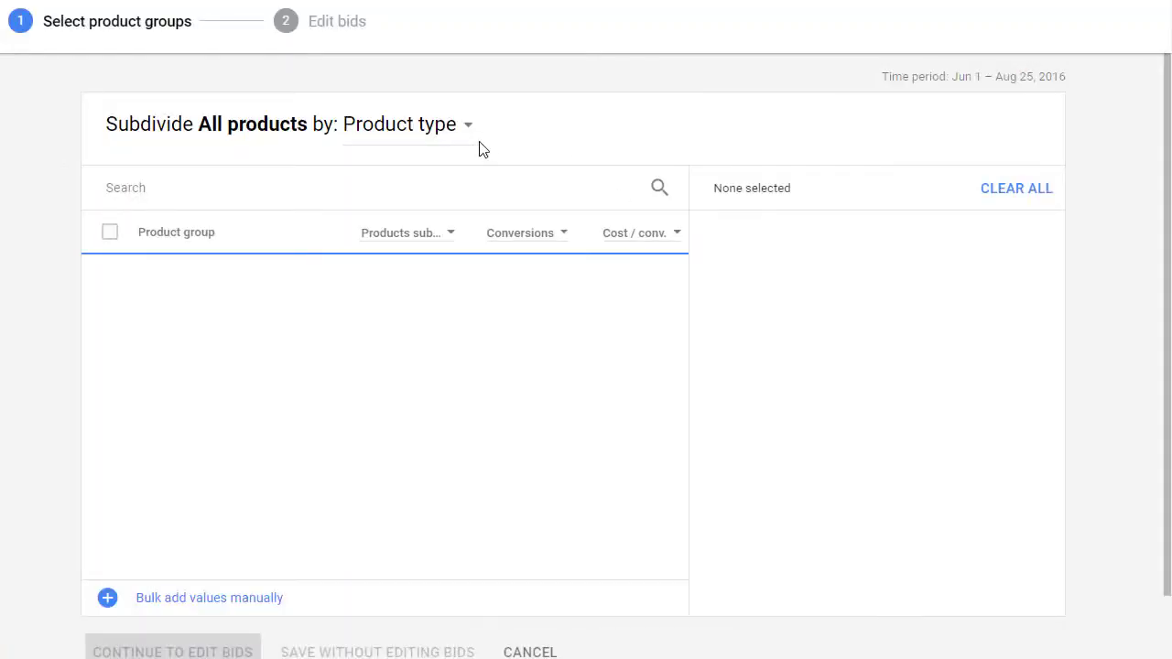
click(390, 142)
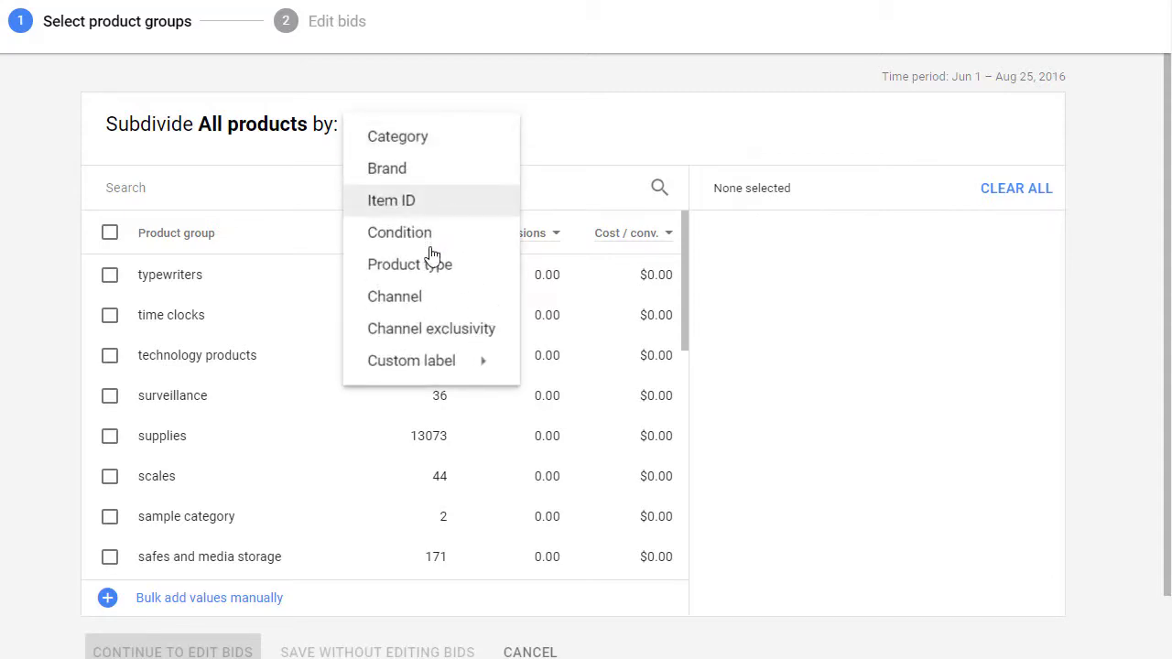
mouse_move(422, 367)
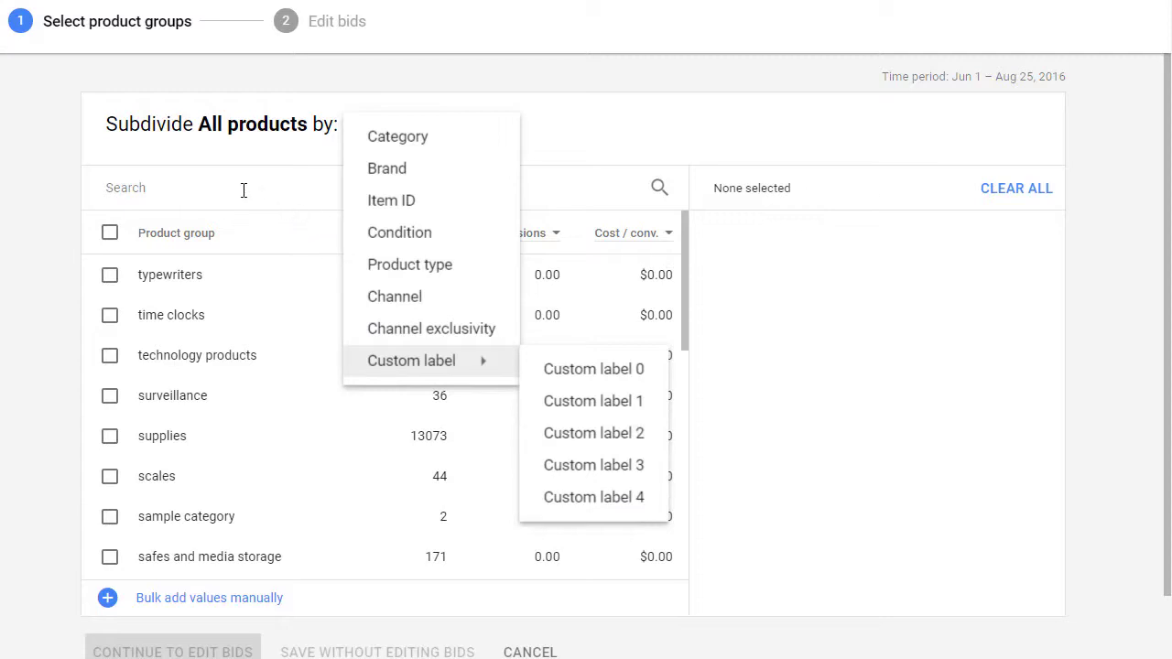
click(408, 267)
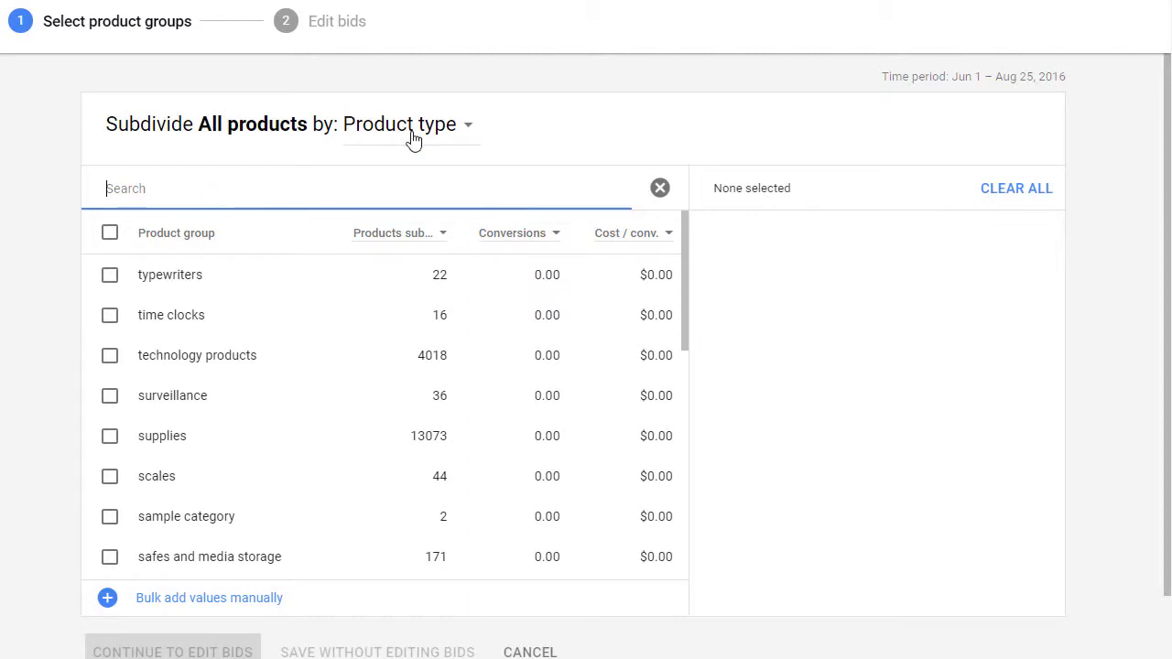
text(calculators)
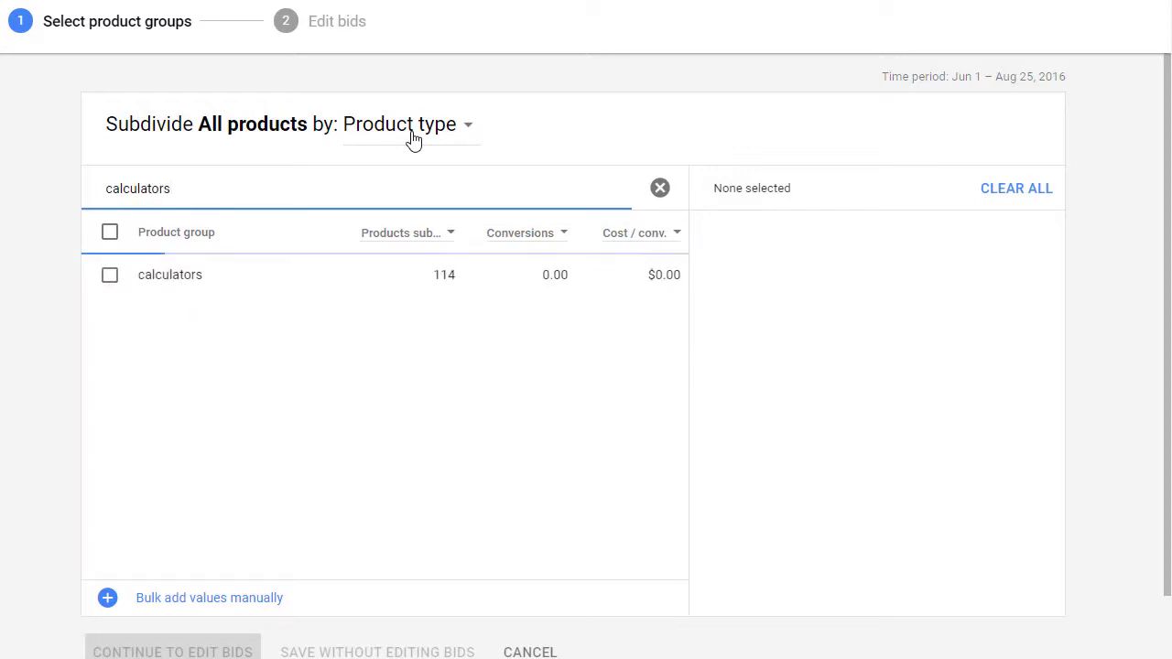
click(110, 286)
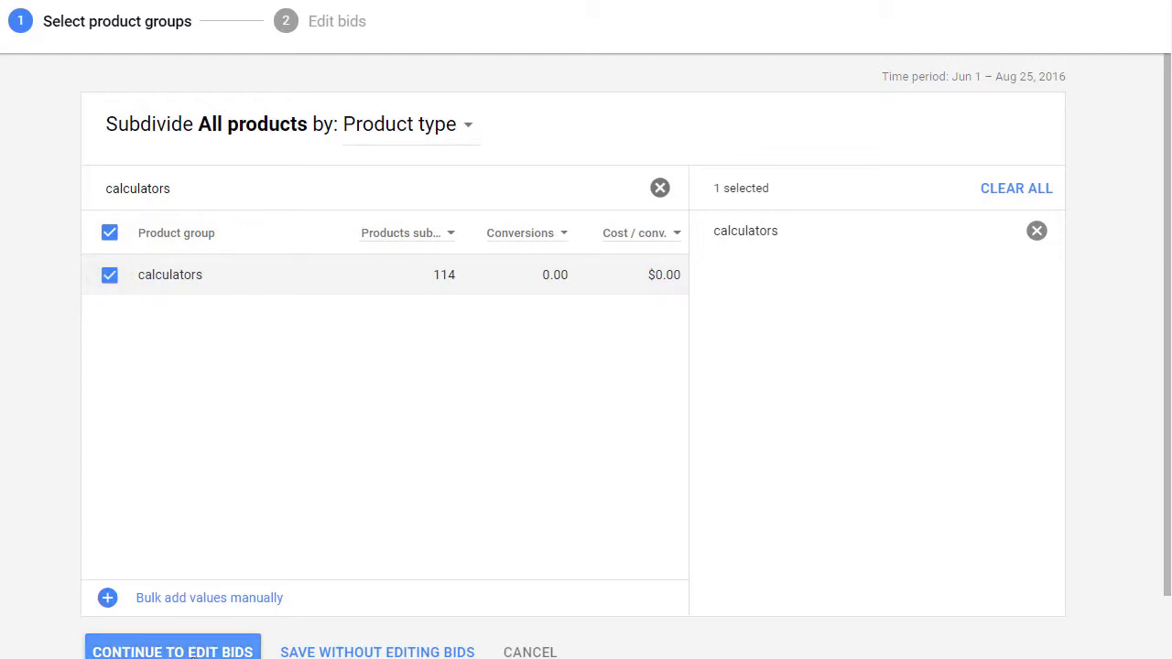
click(172, 650)
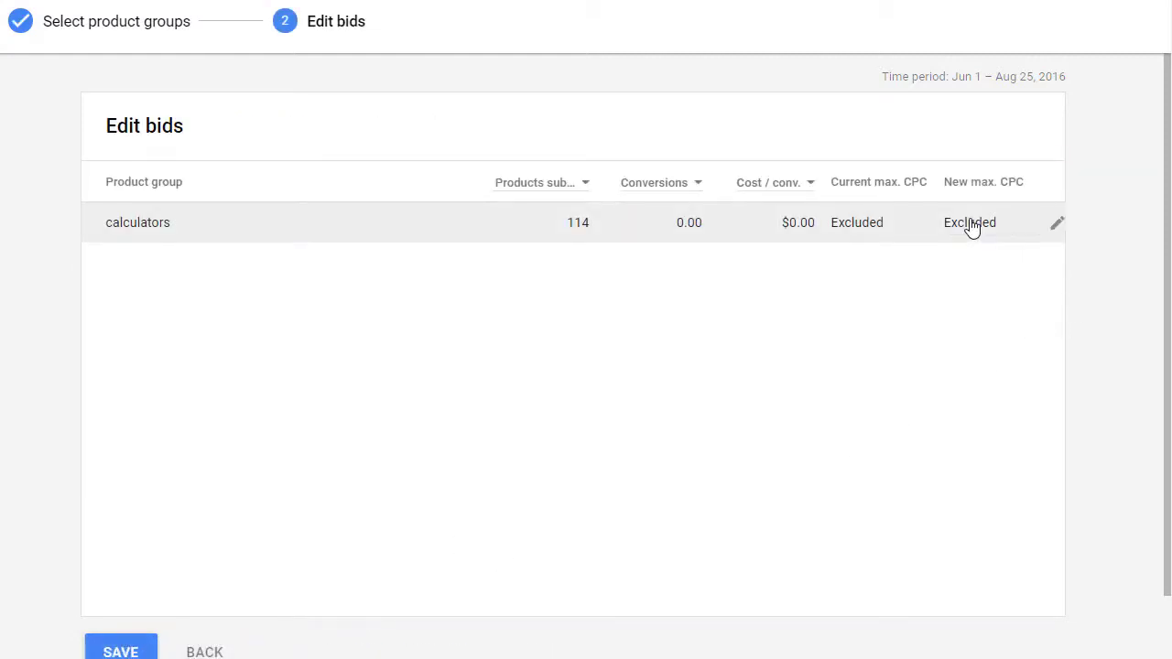
Replace the calculators group's exclusion with a max. CPC of $0.25 and save the subdivision
click(972, 229)
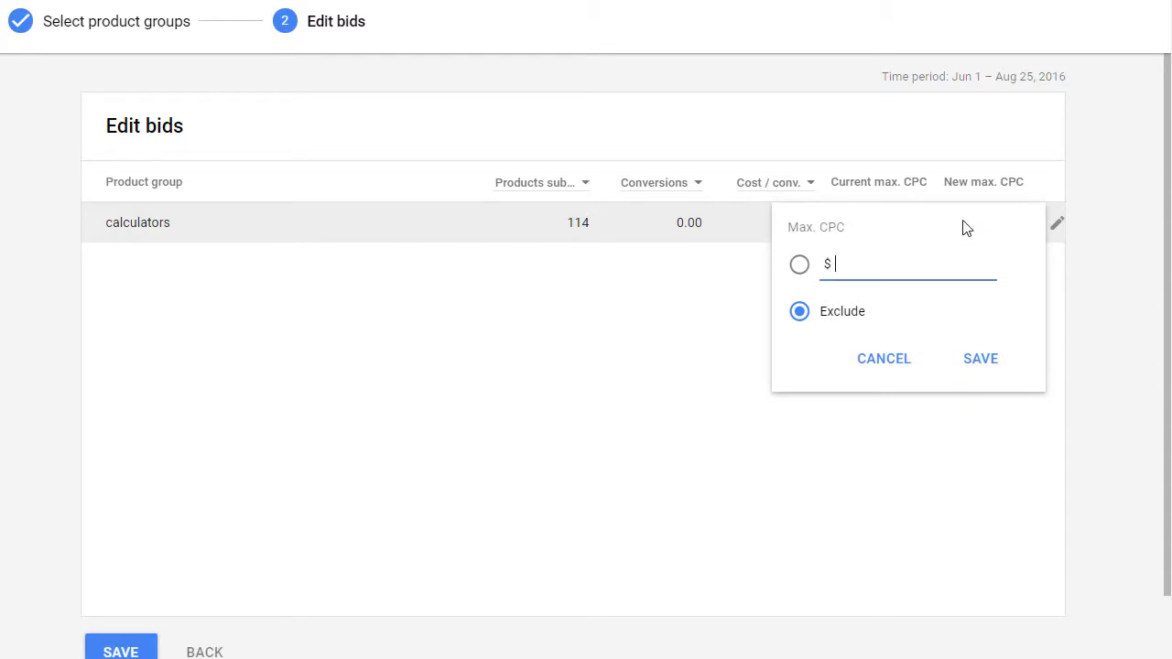
click(806, 272)
click(860, 268)
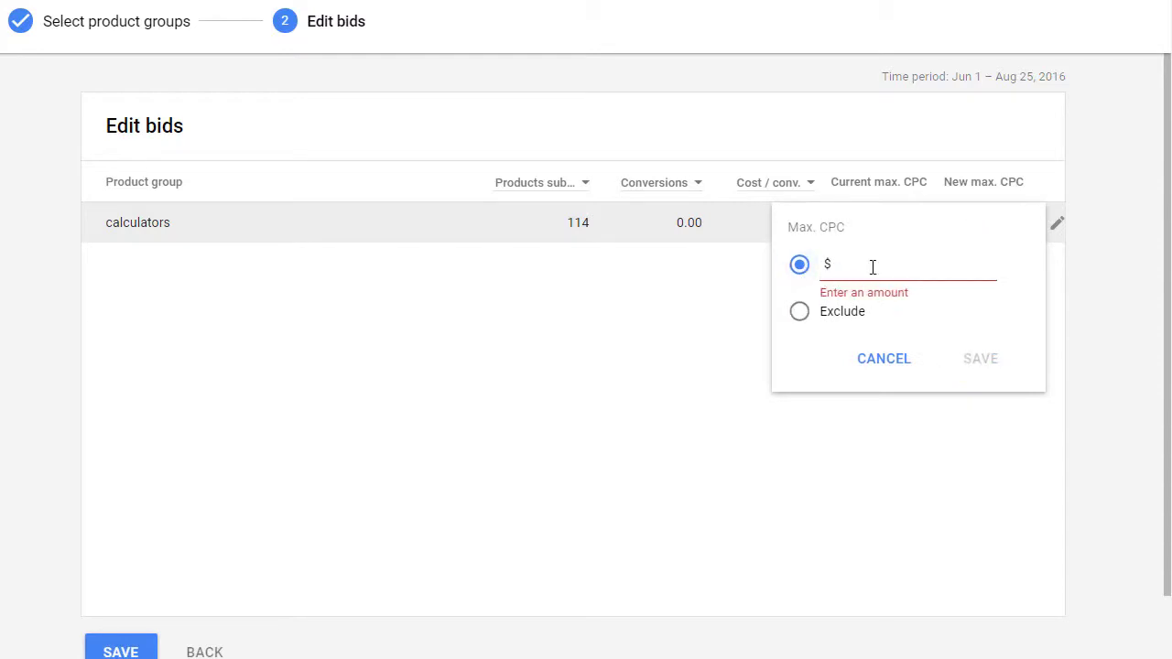
text(.25)
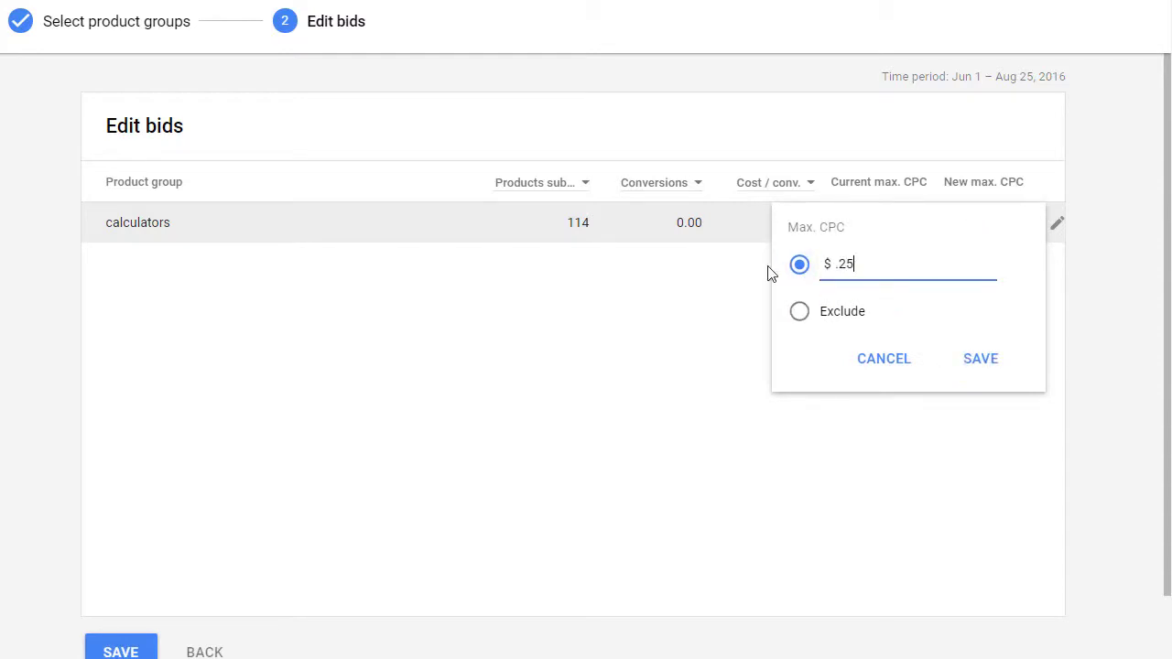
click(980, 361)
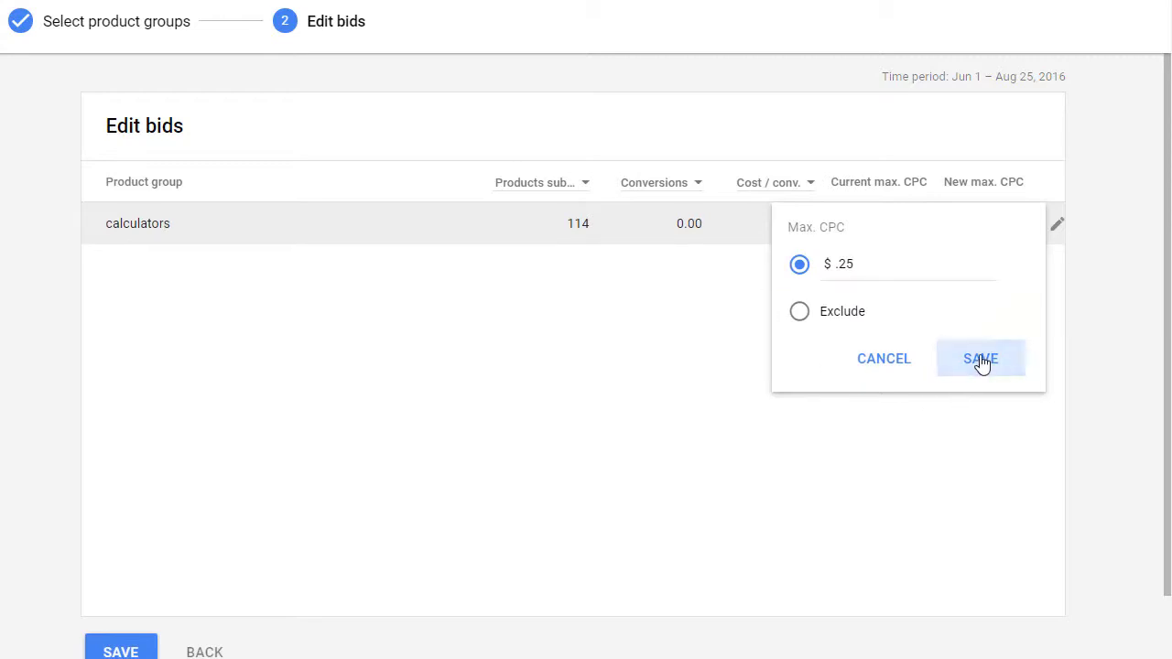
click(126, 651)
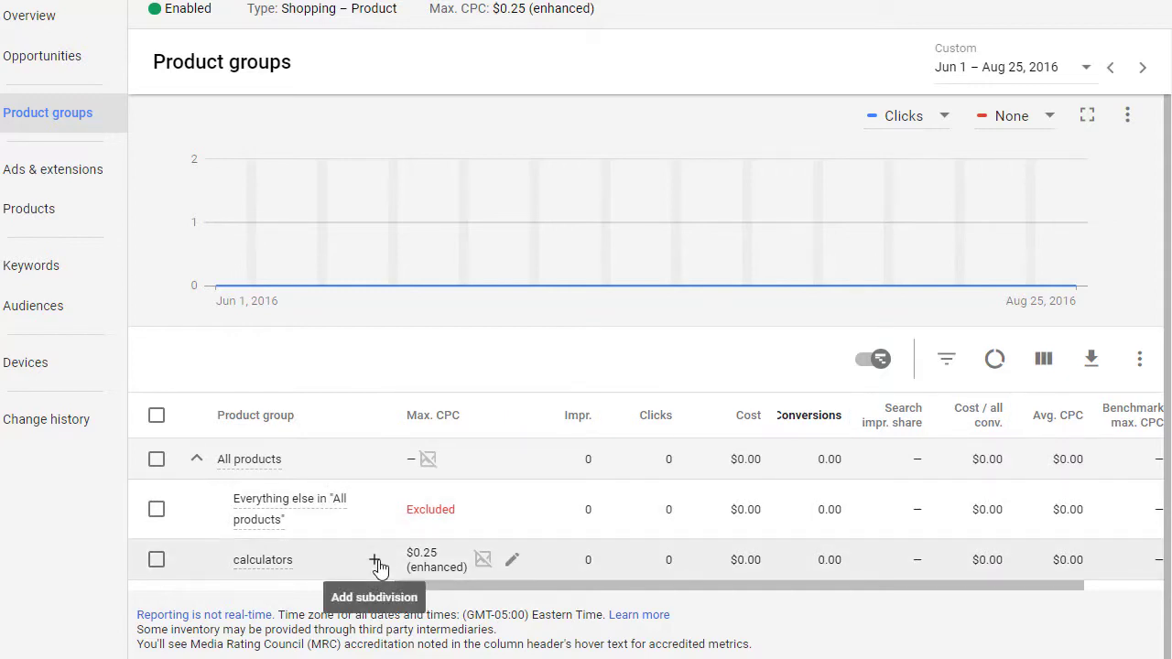
Start a further subdivision of the calculators product group, using Brand as the attribute
click(375, 560)
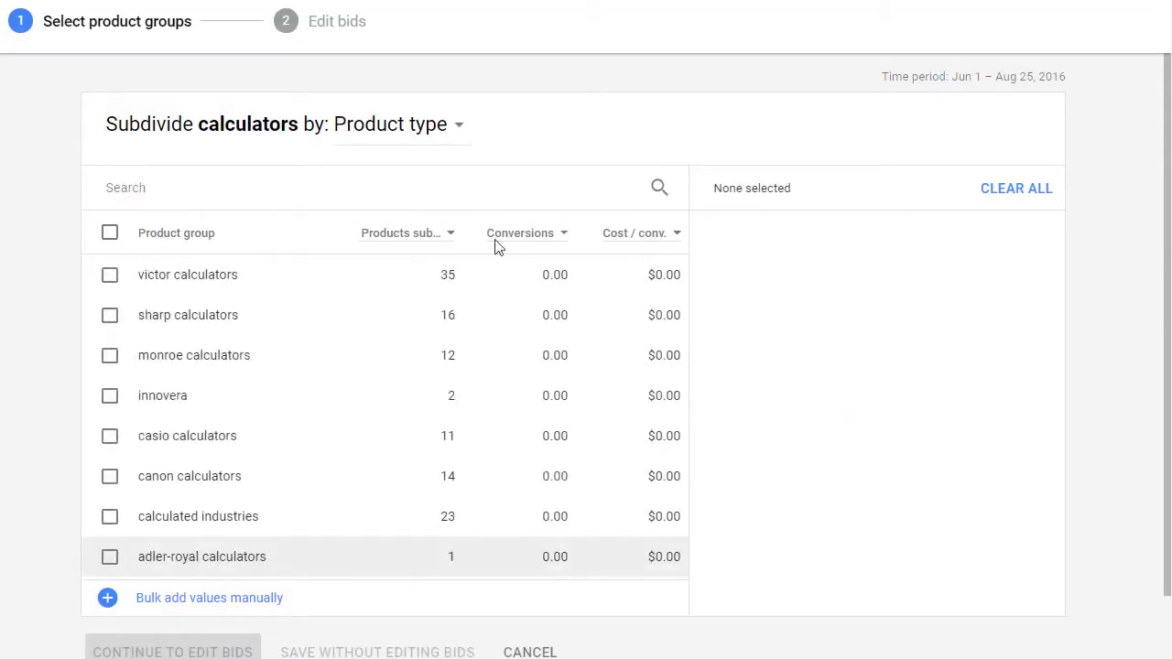
click(435, 129)
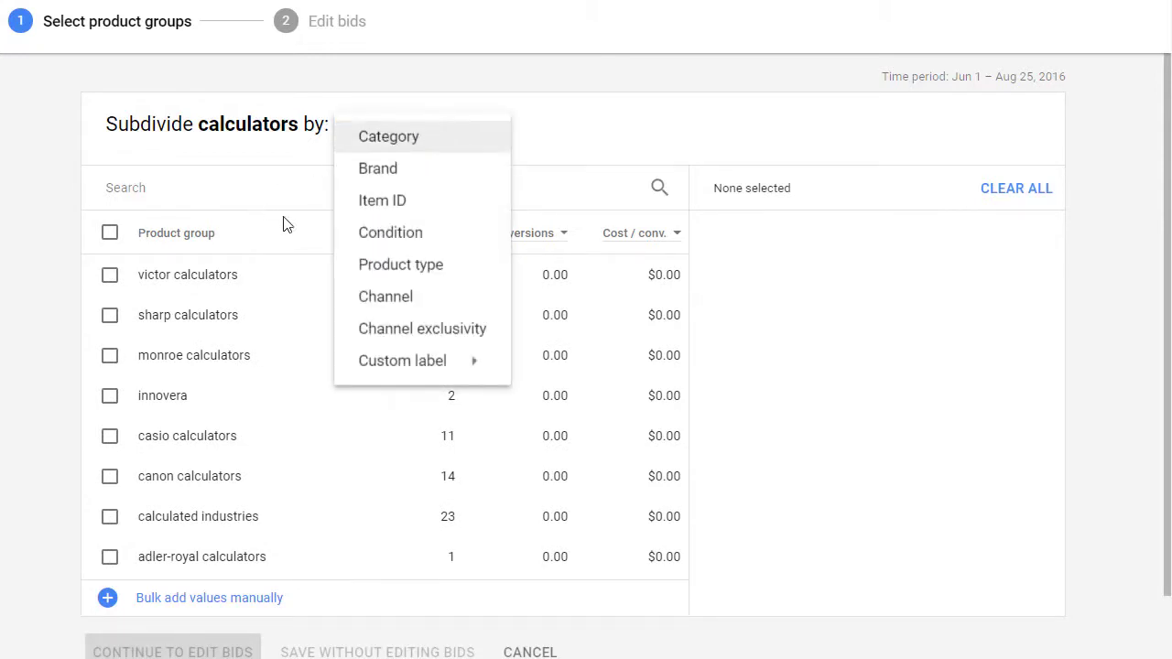
click(409, 180)
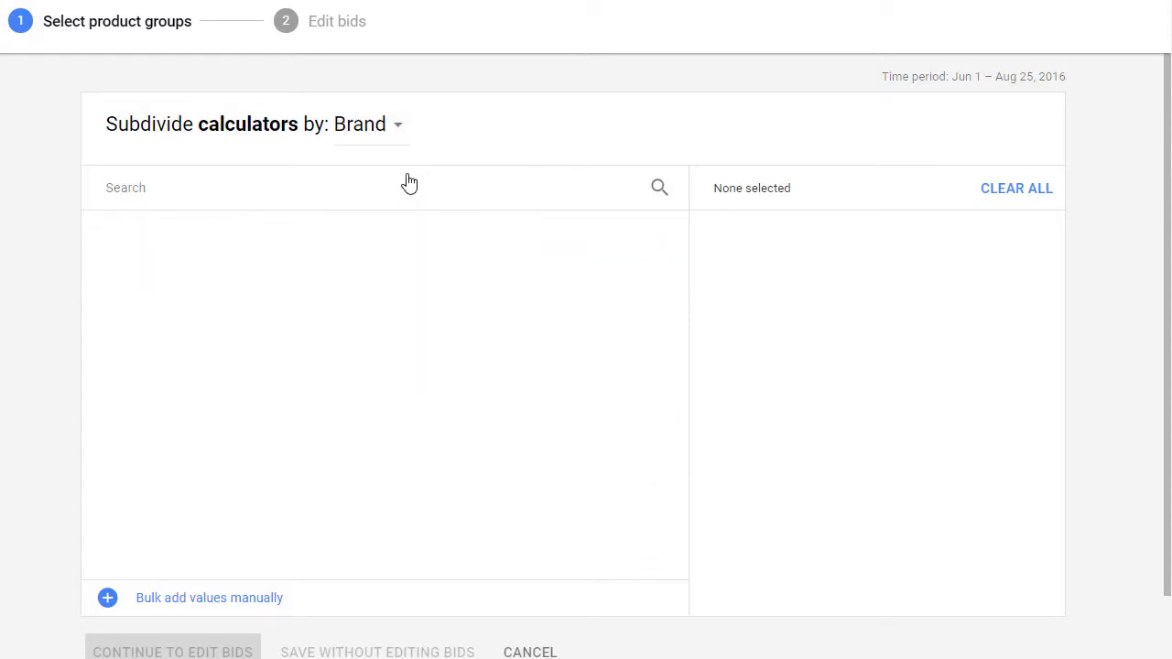
Examine which product groups Custom label 0, 1, 2 and 3 each offer for subdividing calculators
click(344, 126)
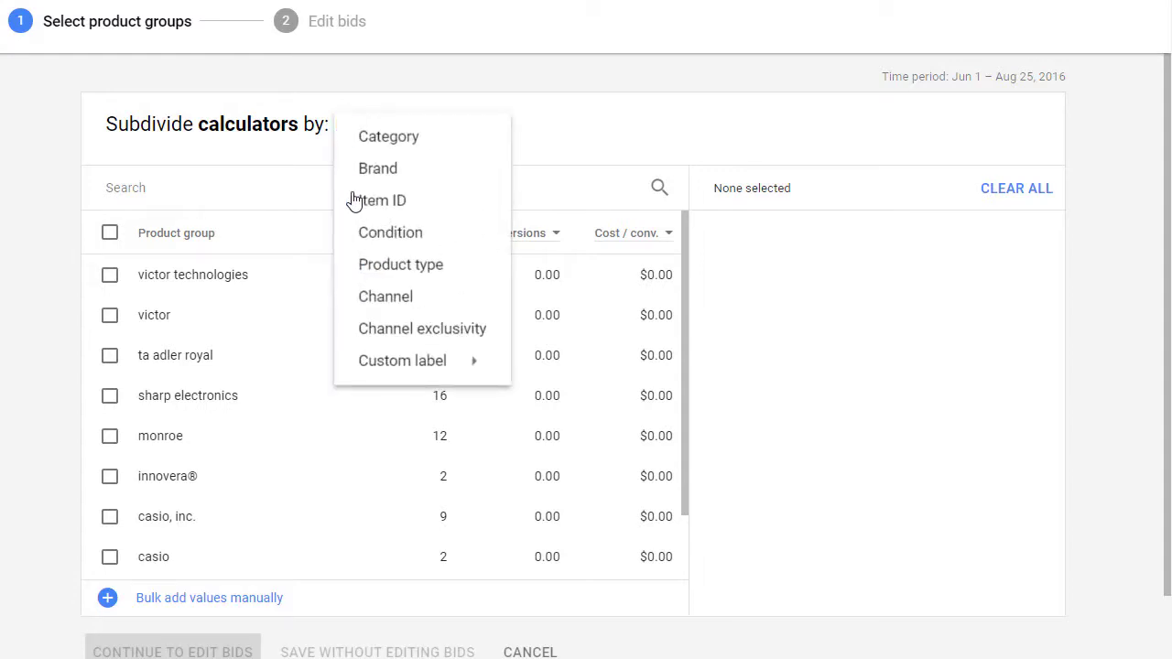
mouse_move(382, 366)
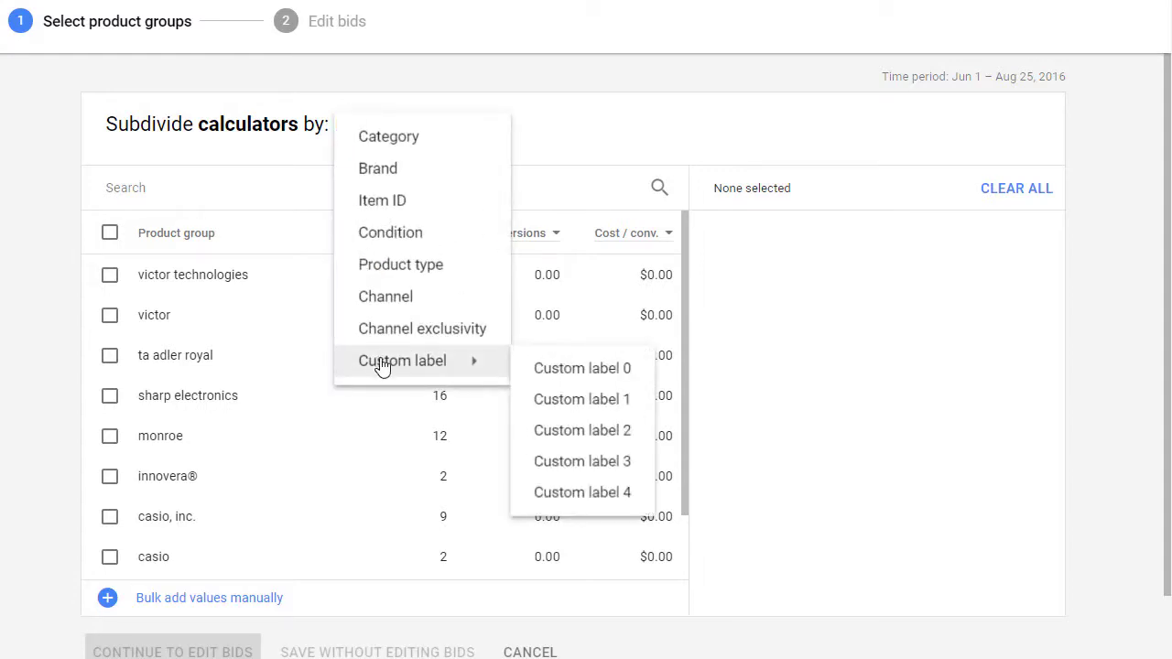
click(553, 372)
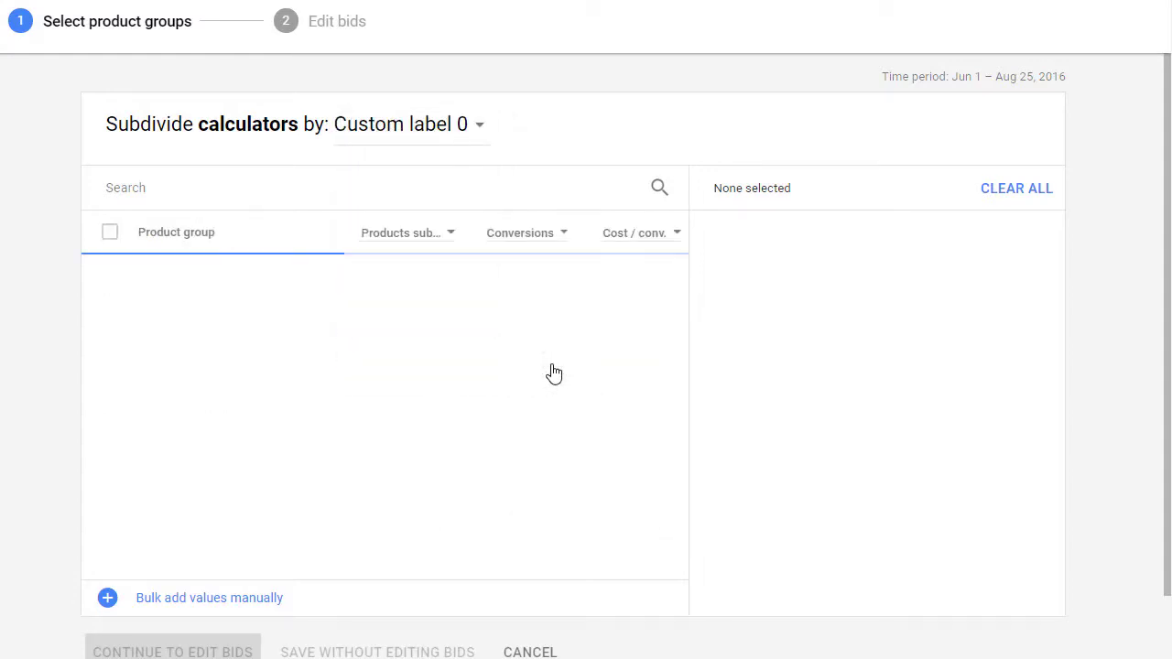
click(435, 142)
mouse_move(479, 369)
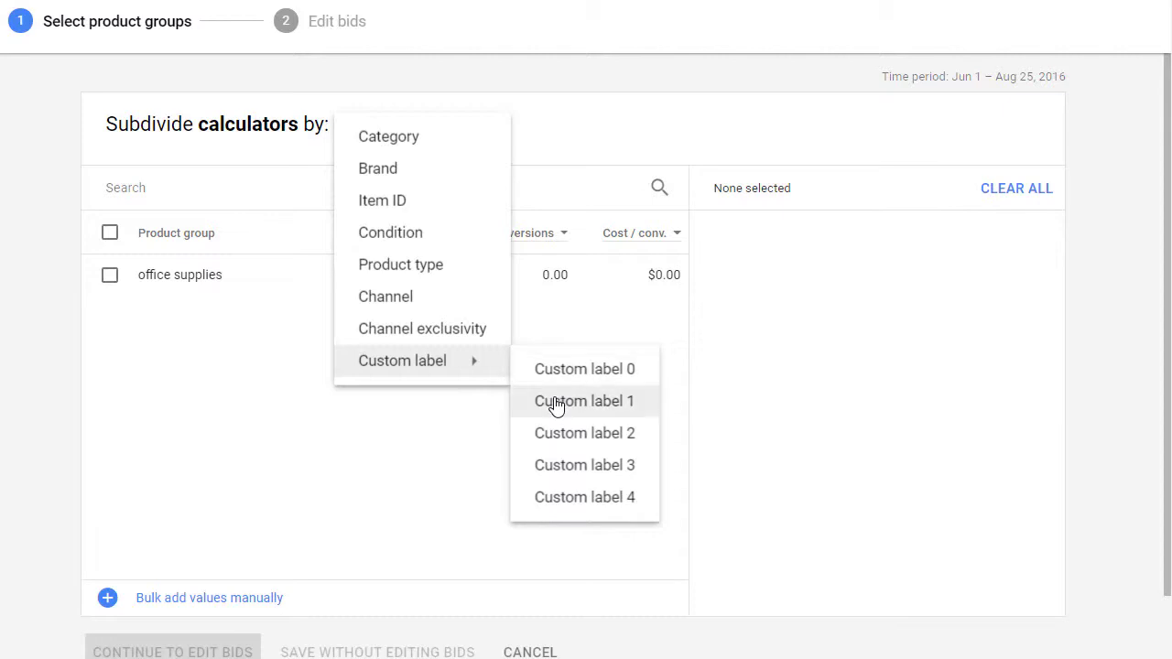
click(556, 406)
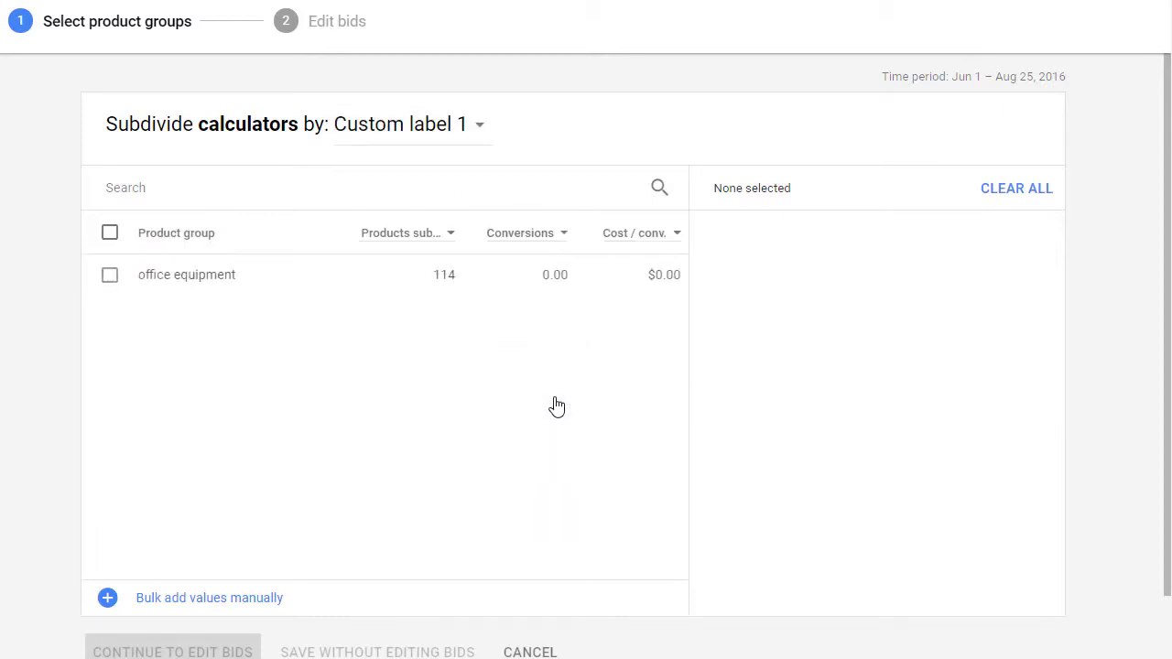
click(448, 135)
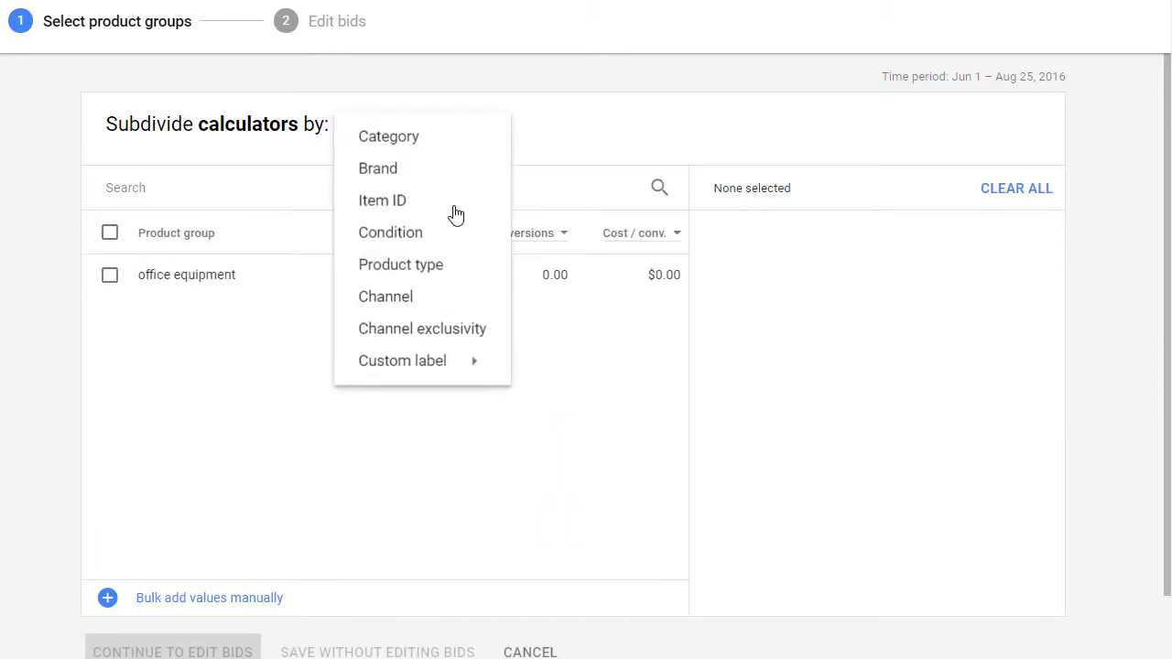
mouse_move(455, 374)
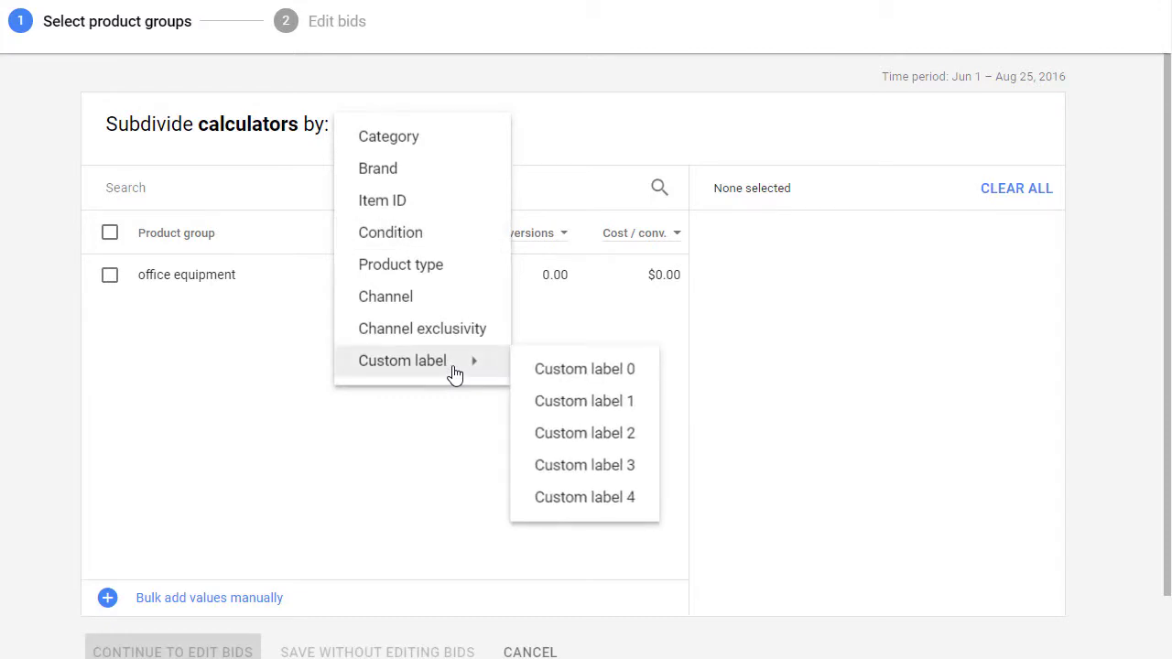
click(595, 443)
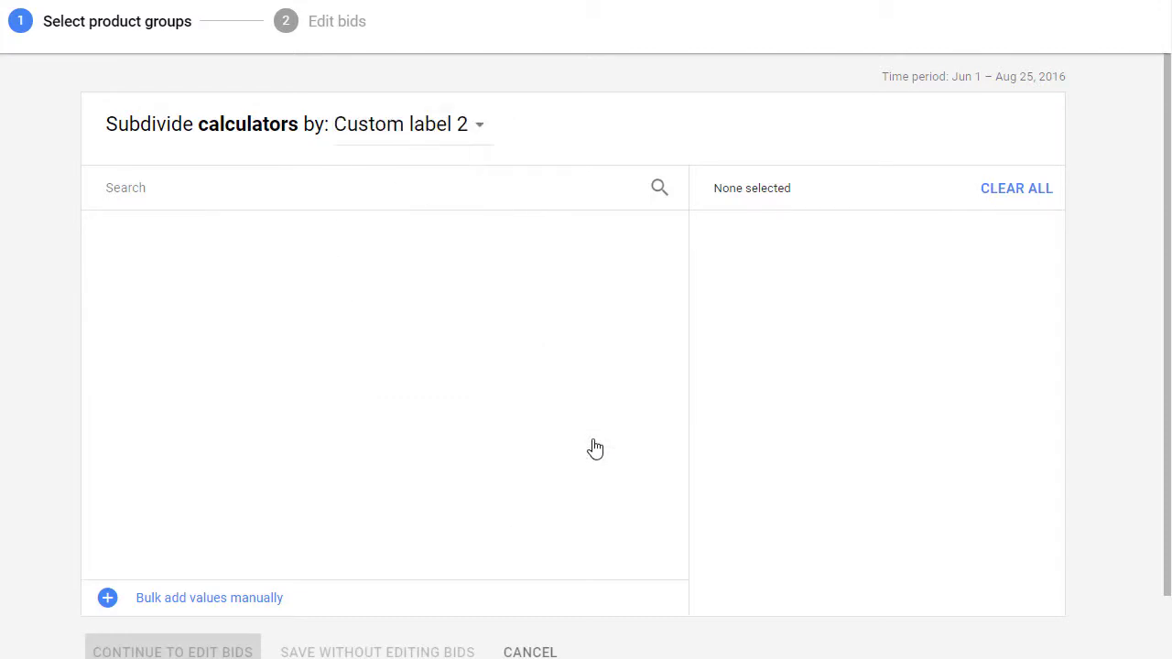
click(446, 131)
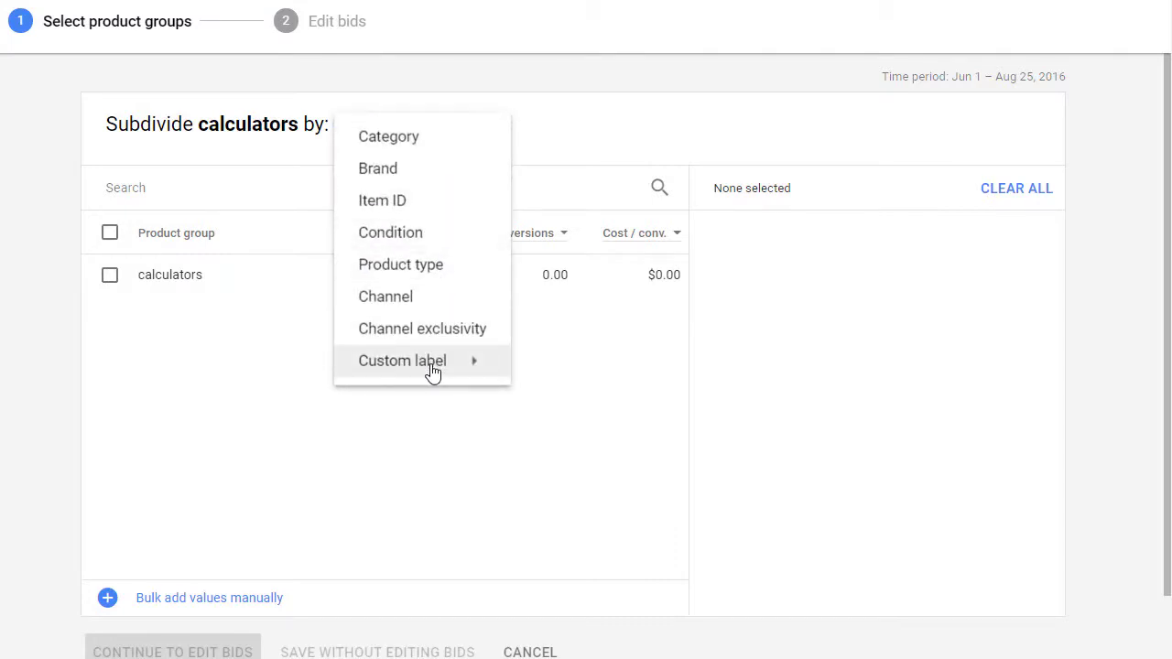
mouse_move(497, 372)
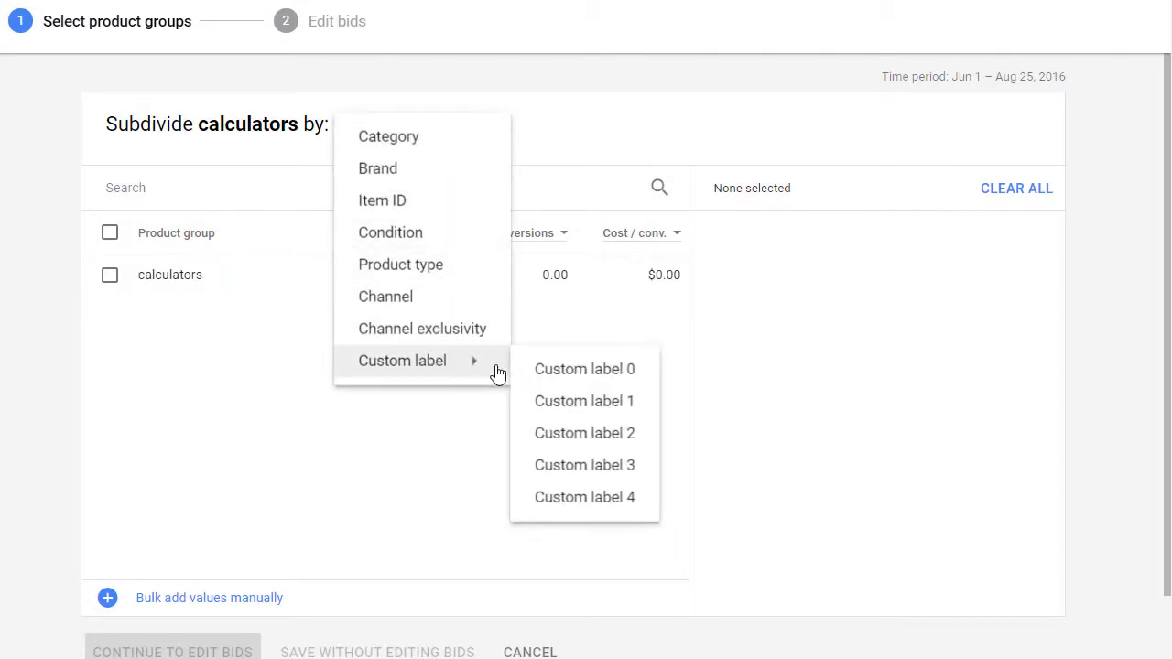
click(584, 465)
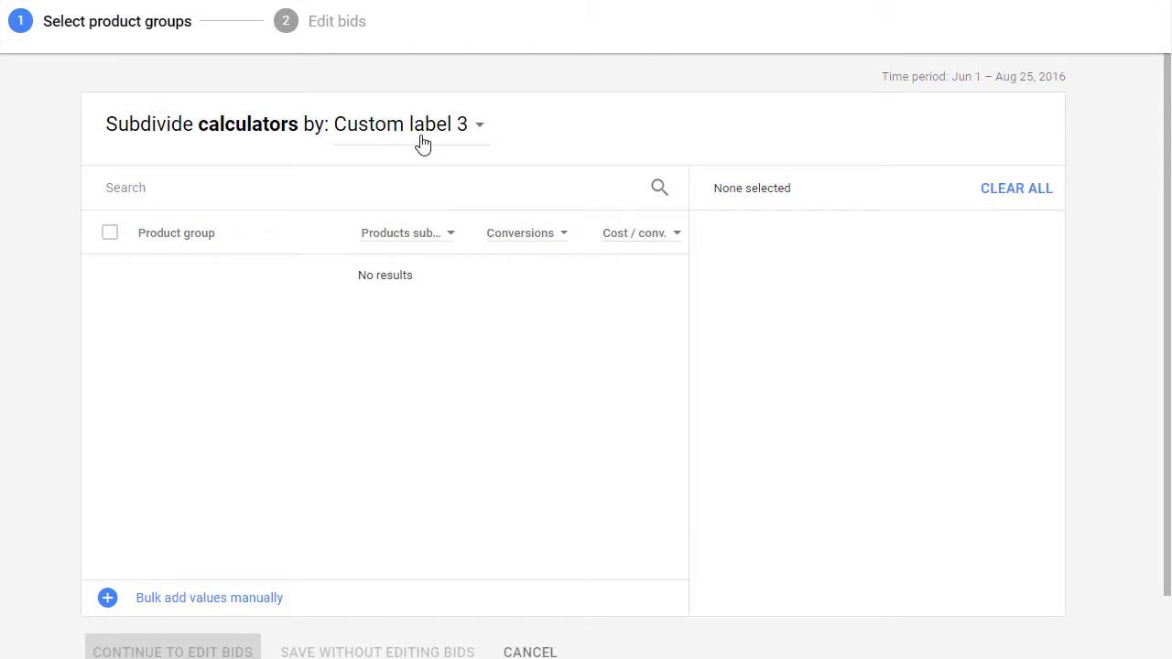
Subdivide calculators by Brand with all listed brands selected, keep their $0.25 bids and save
click(422, 144)
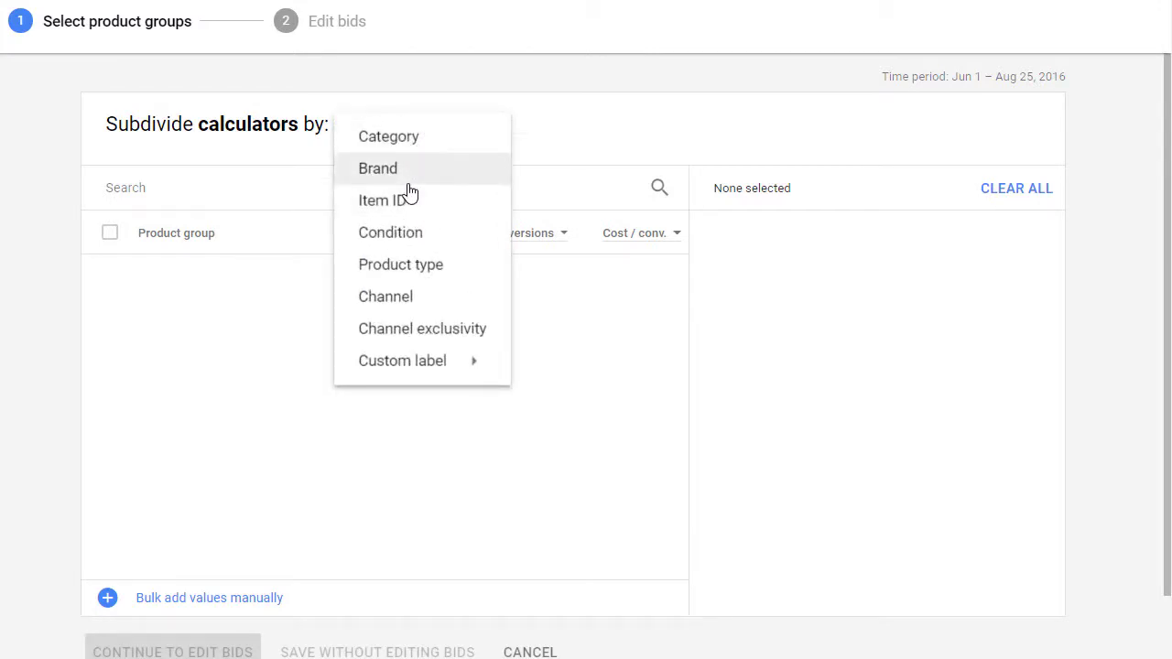
click(405, 174)
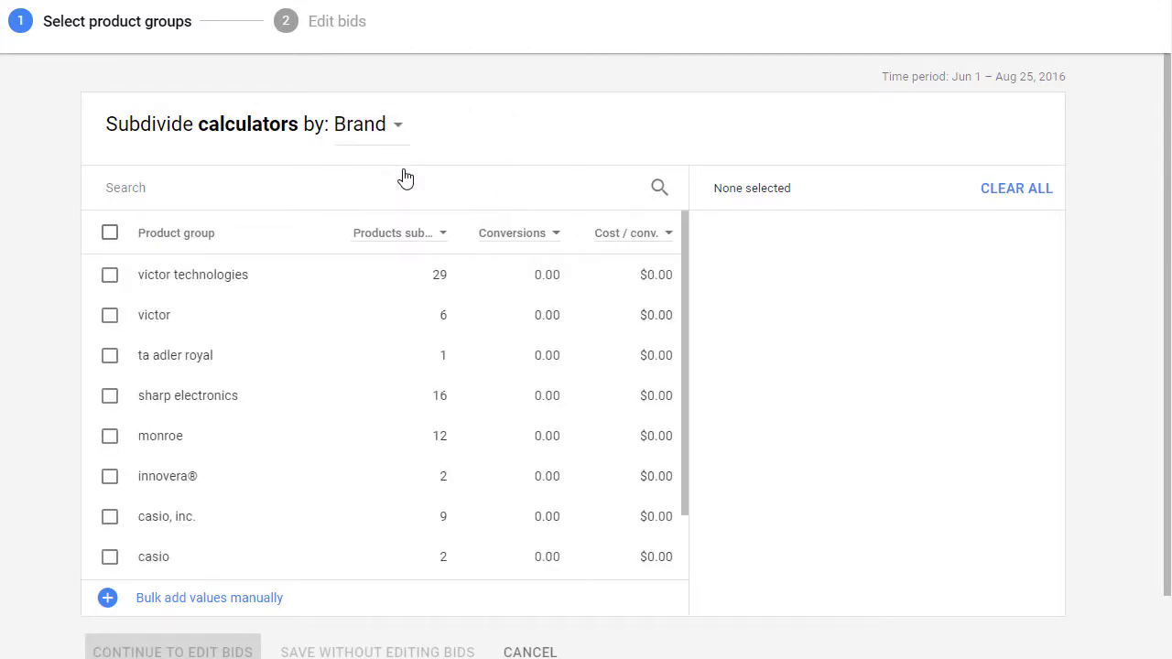
click(110, 234)
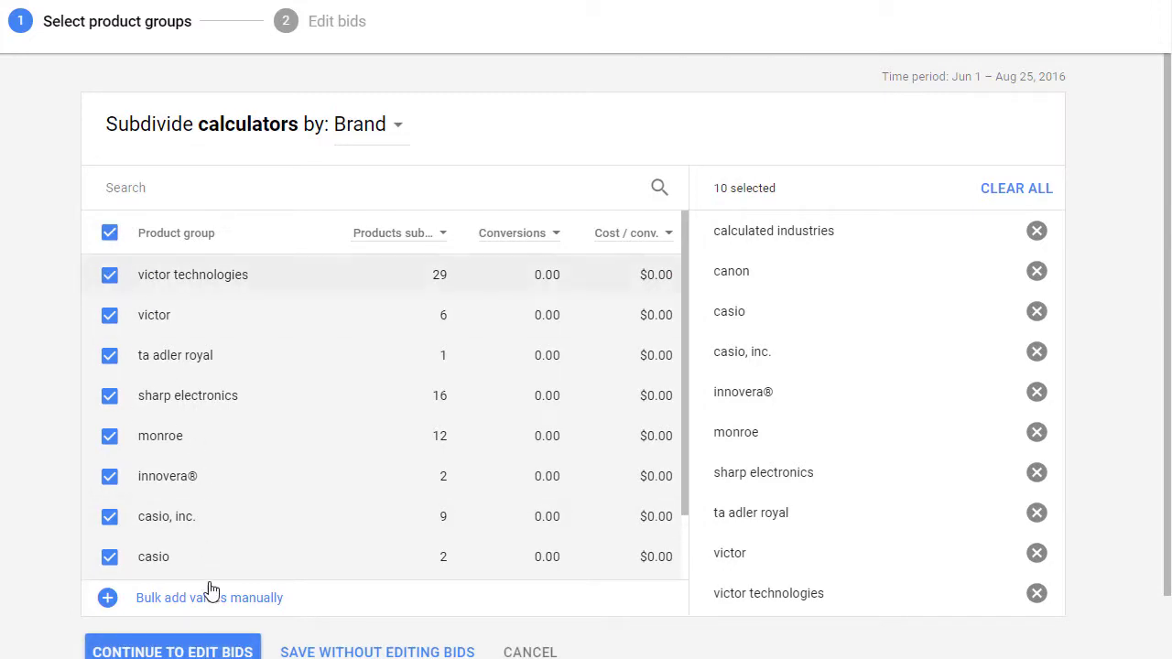
click(200, 652)
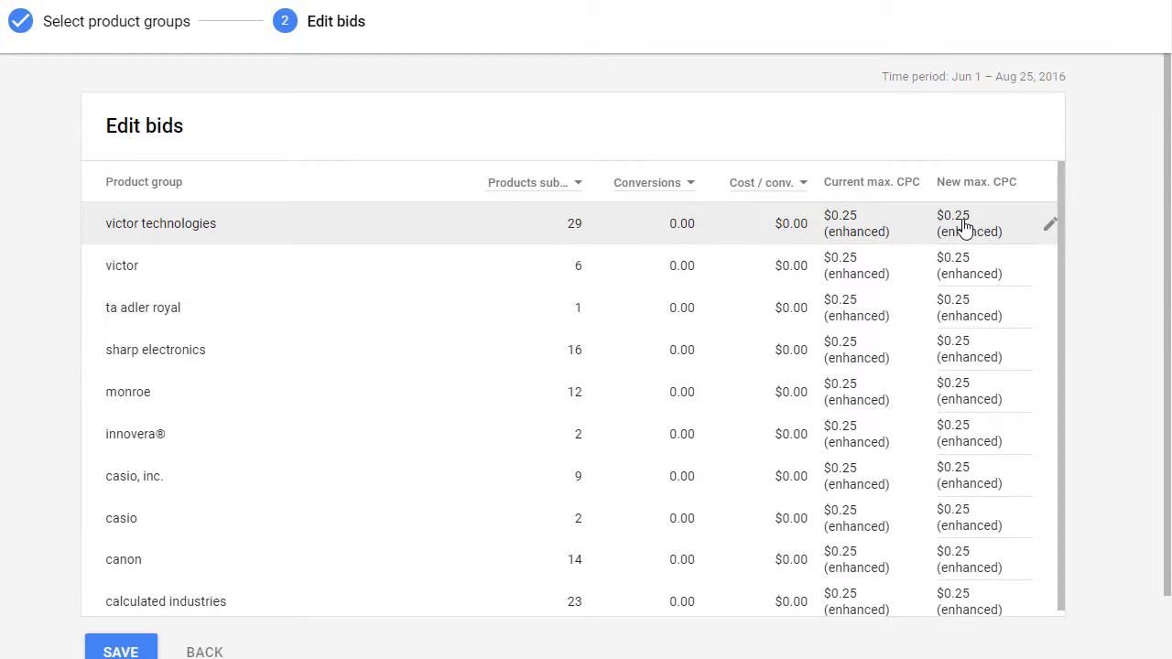
click(121, 650)
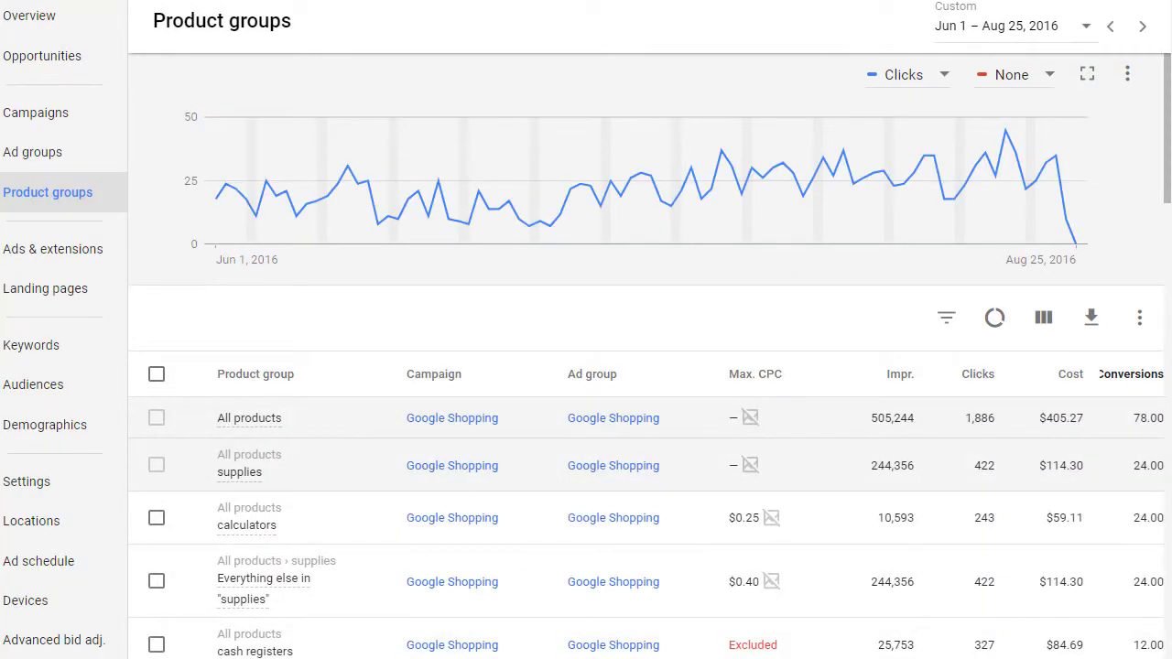
Open the product groups of the Google Shopping ad group inside the original Google Shopping campaign
click(41, 117)
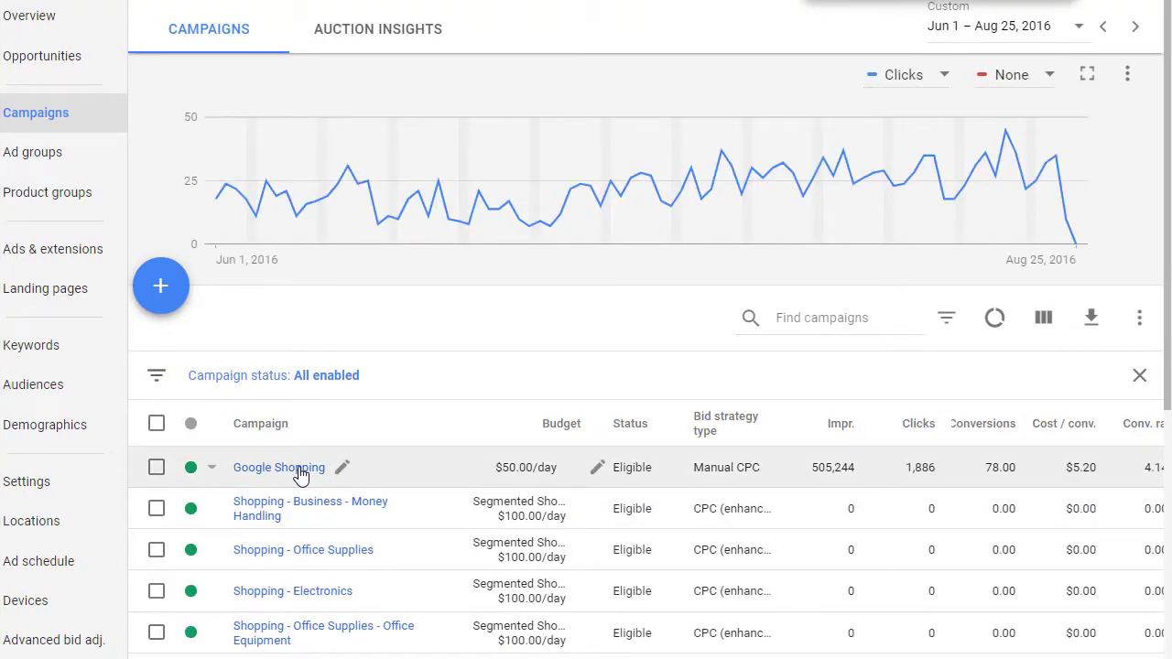
click(280, 468)
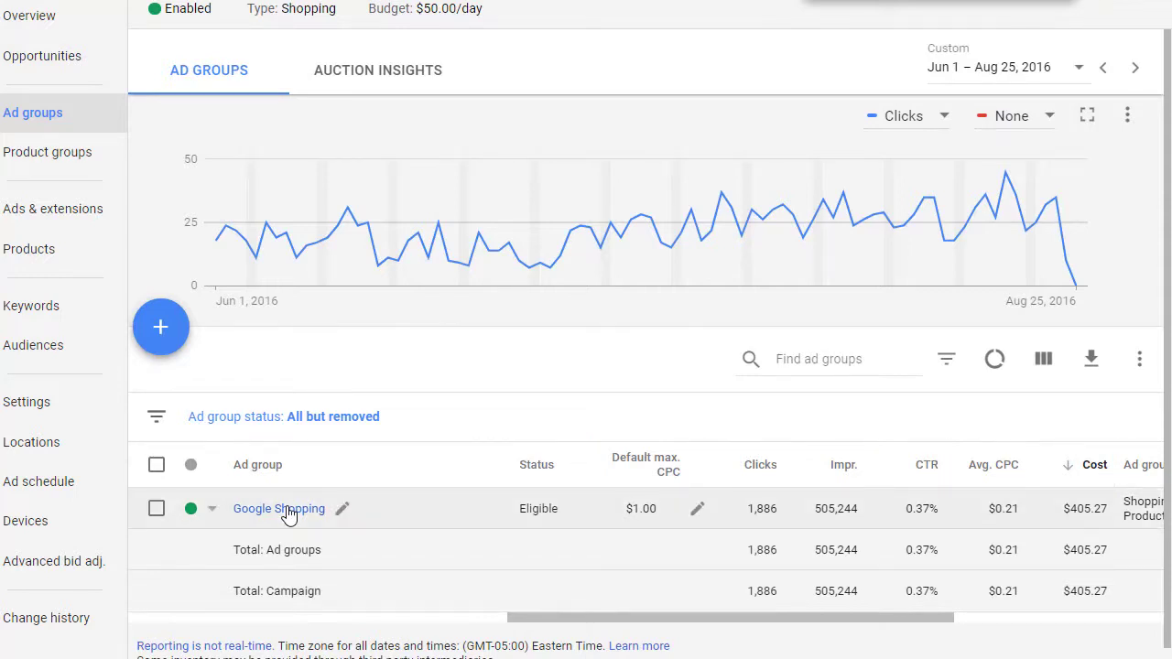
click(289, 513)
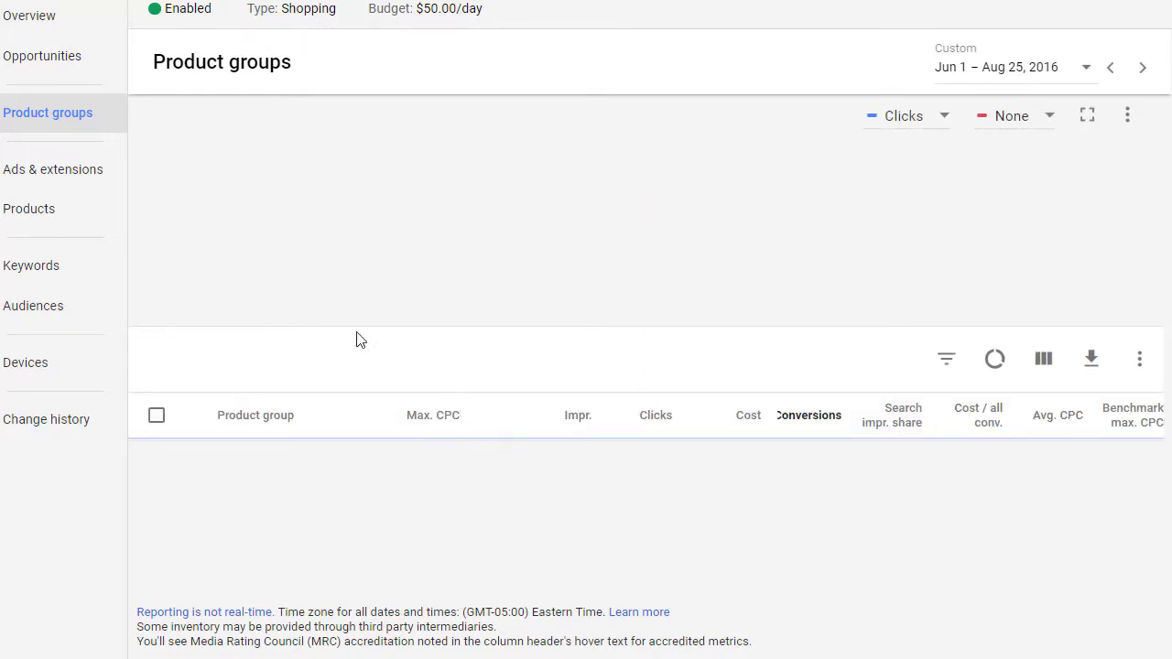
Exclude the calculators product group under supplies from the original Google Shopping campaign, save, and highlight its search impression share
click(503, 426)
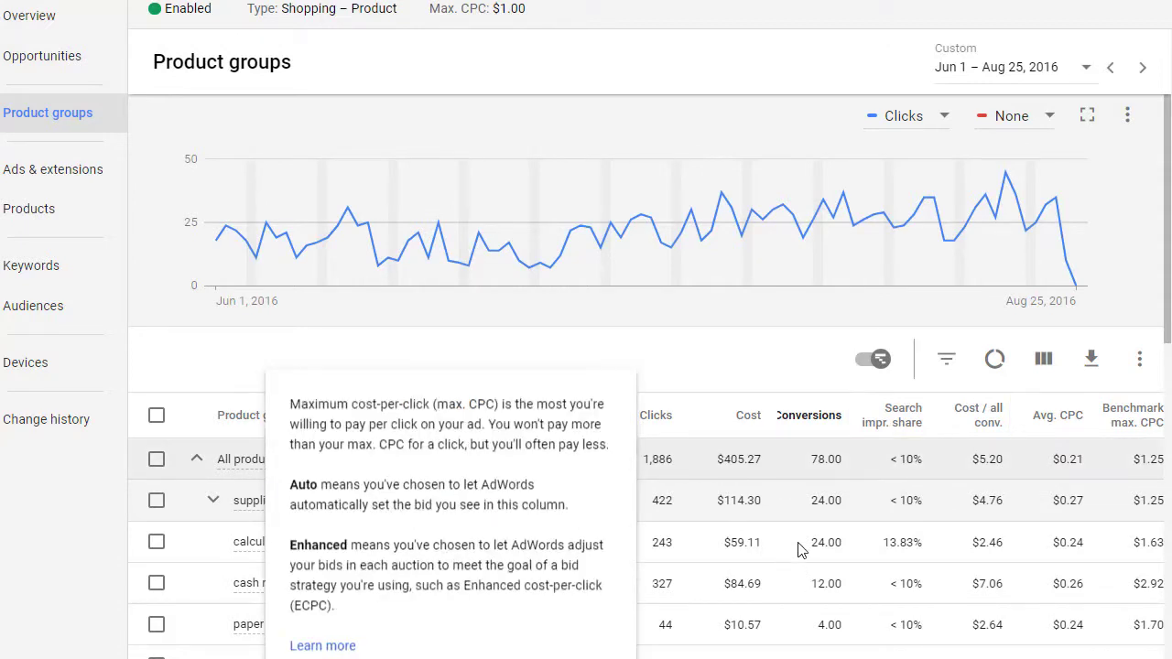
mouse_move(430, 542)
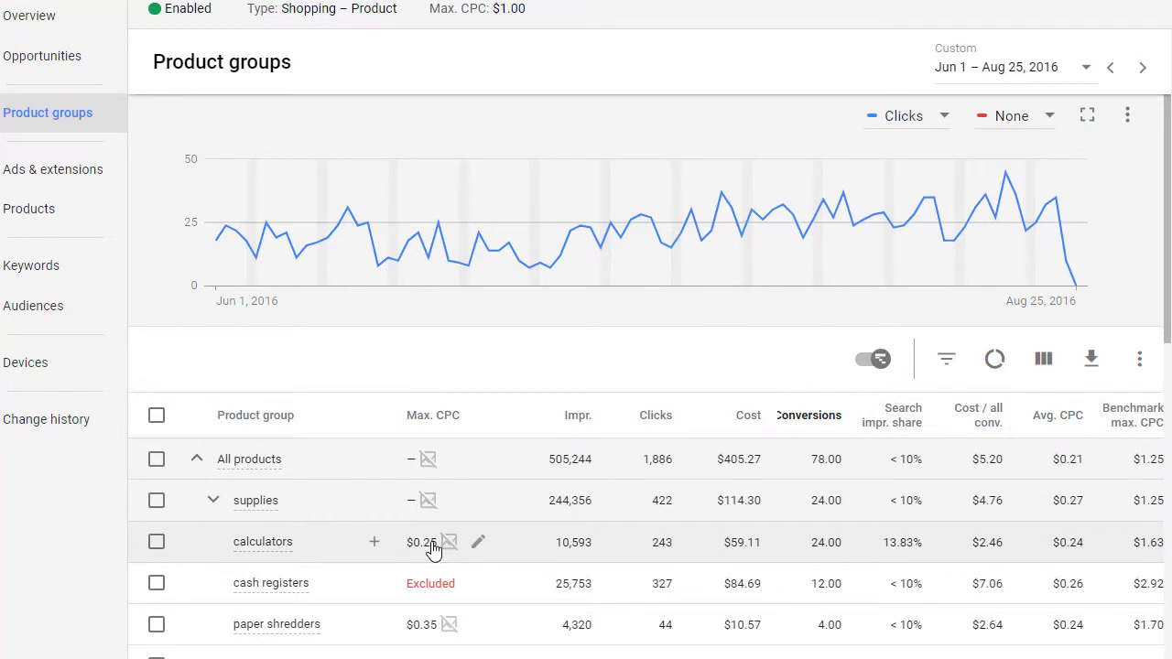
click(433, 547)
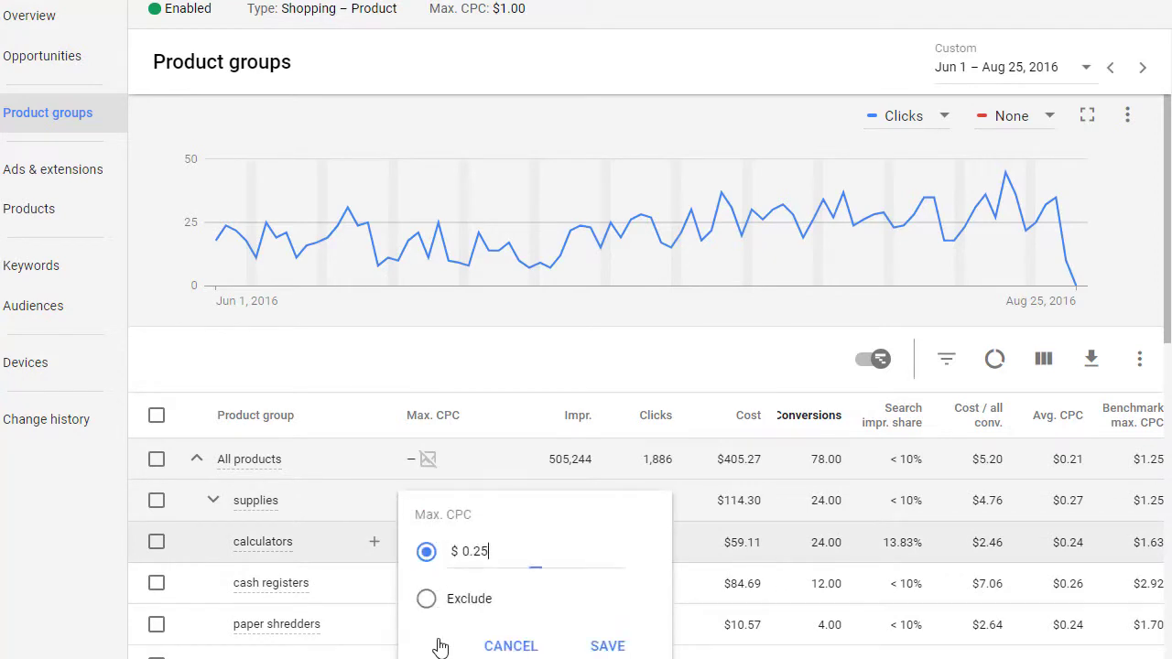
click(426, 599)
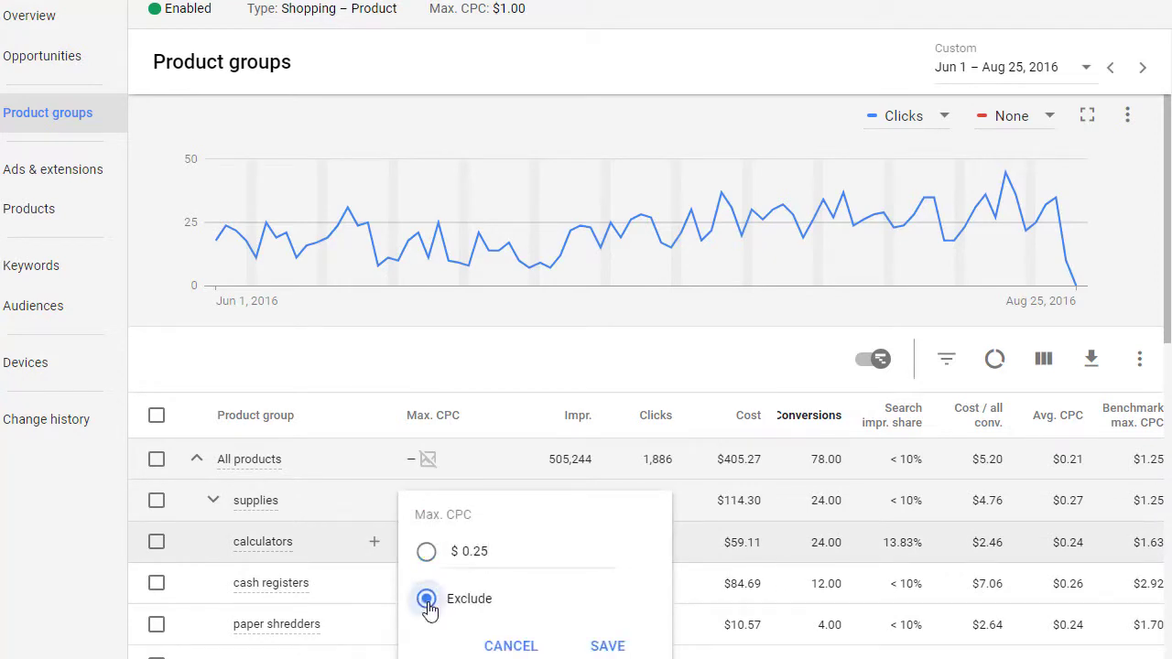
click(608, 646)
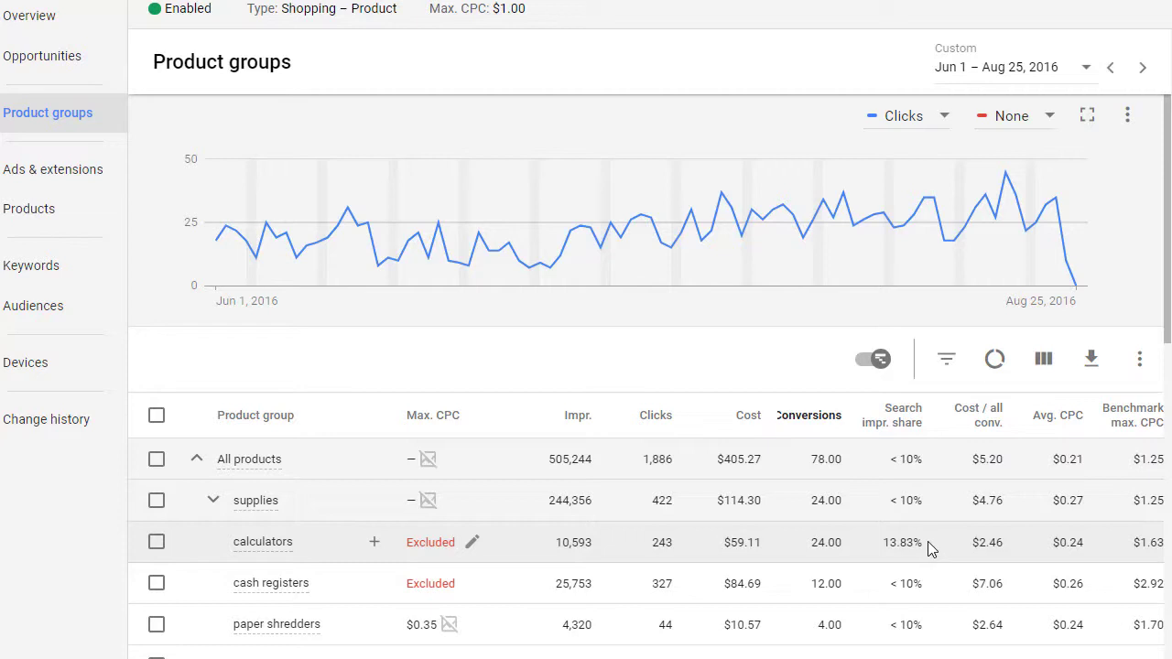
drag(924, 542, 885, 541)
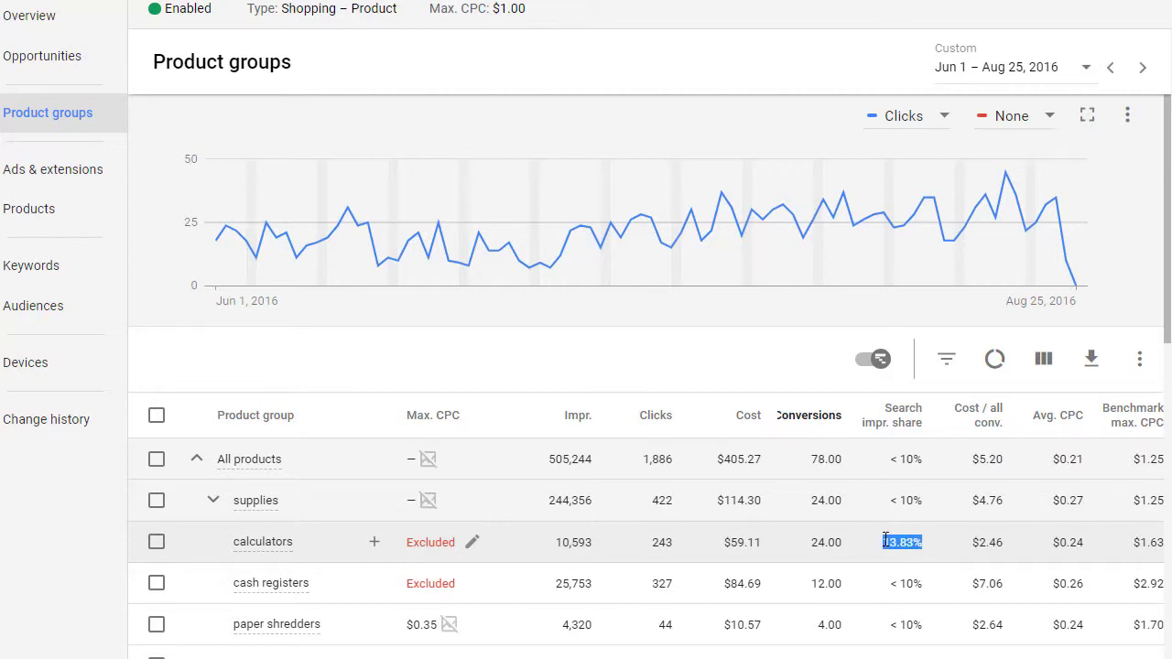